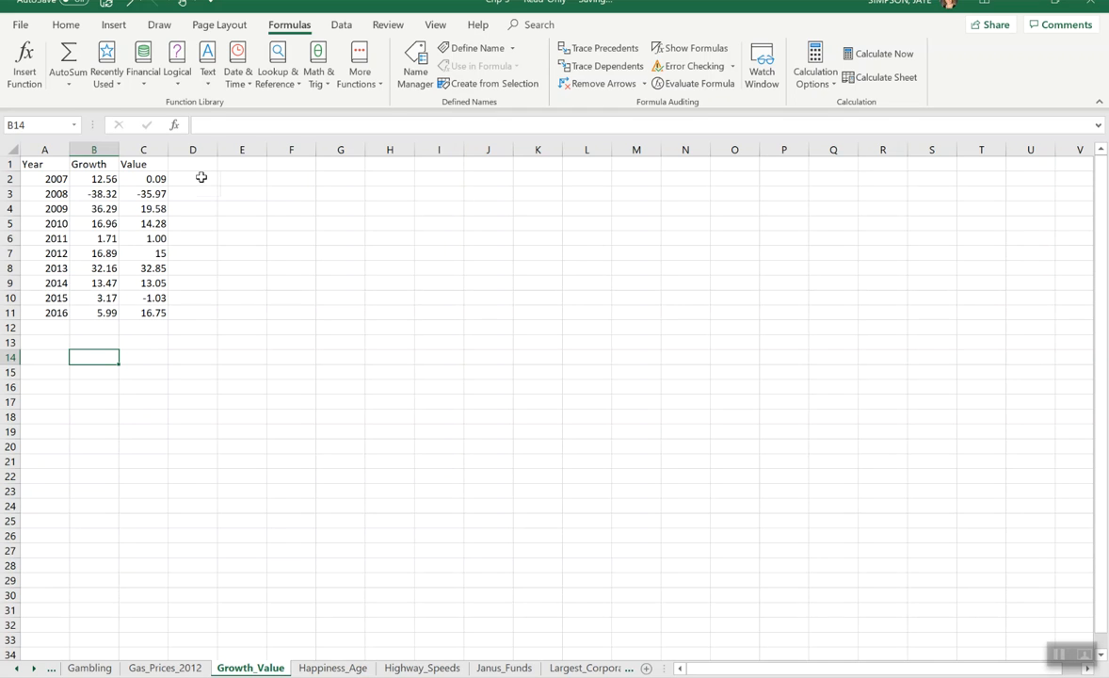
Step: Calculate the average of the Growth values in cell B14 with =average(B2:B11)
left_click(201, 177)
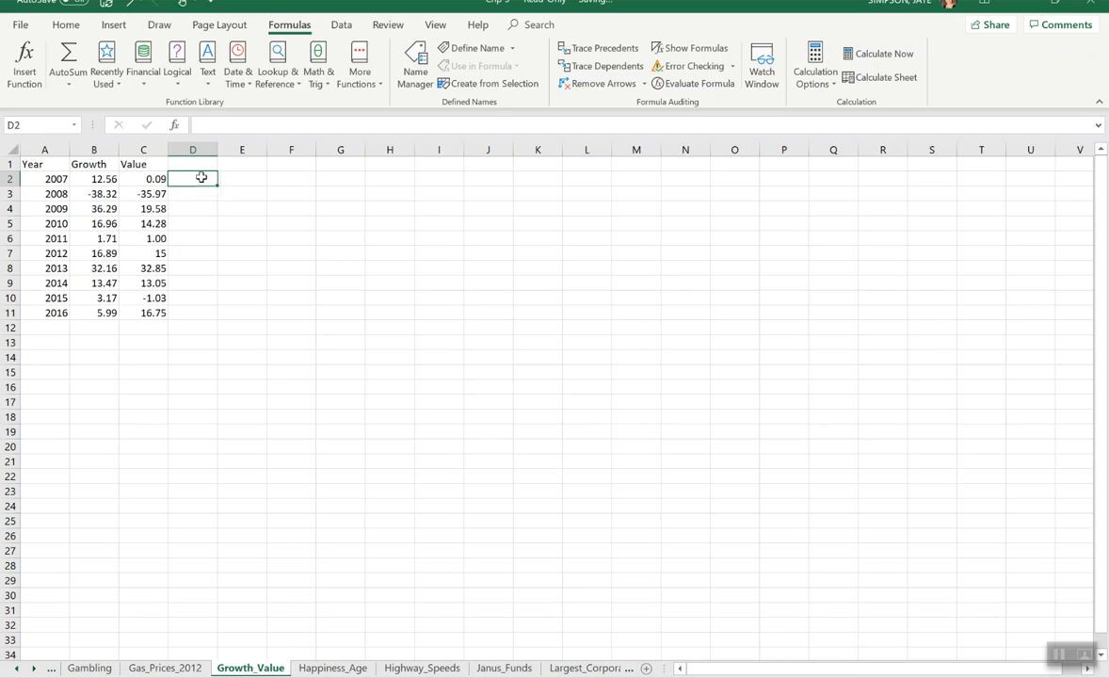
left_click(95, 357)
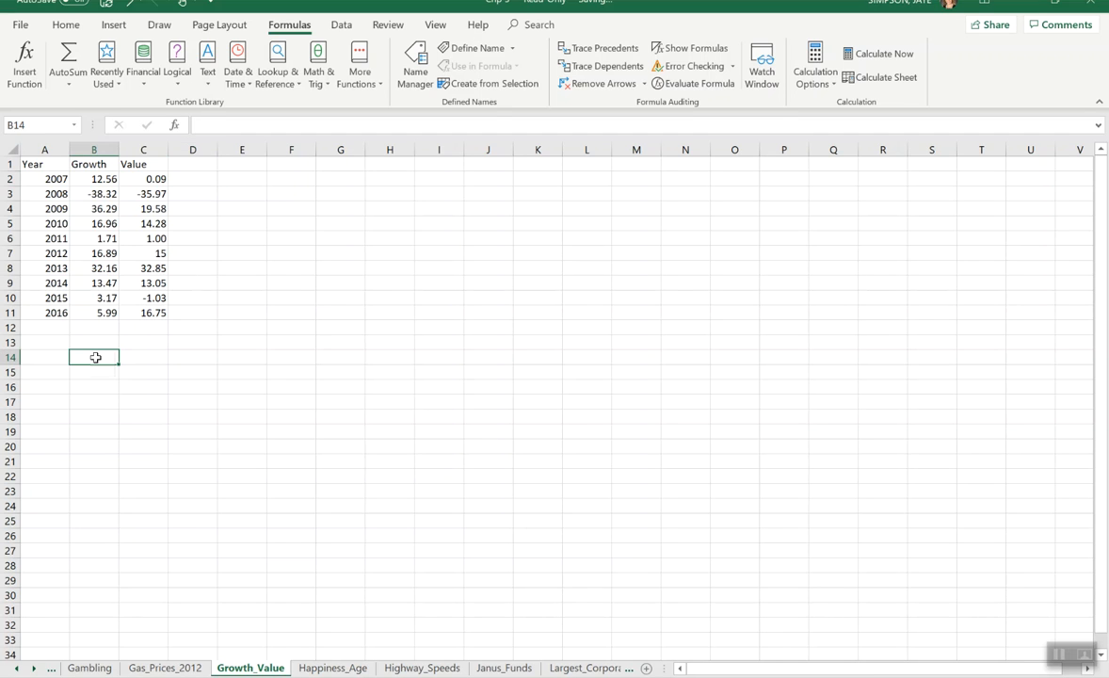
type("=")
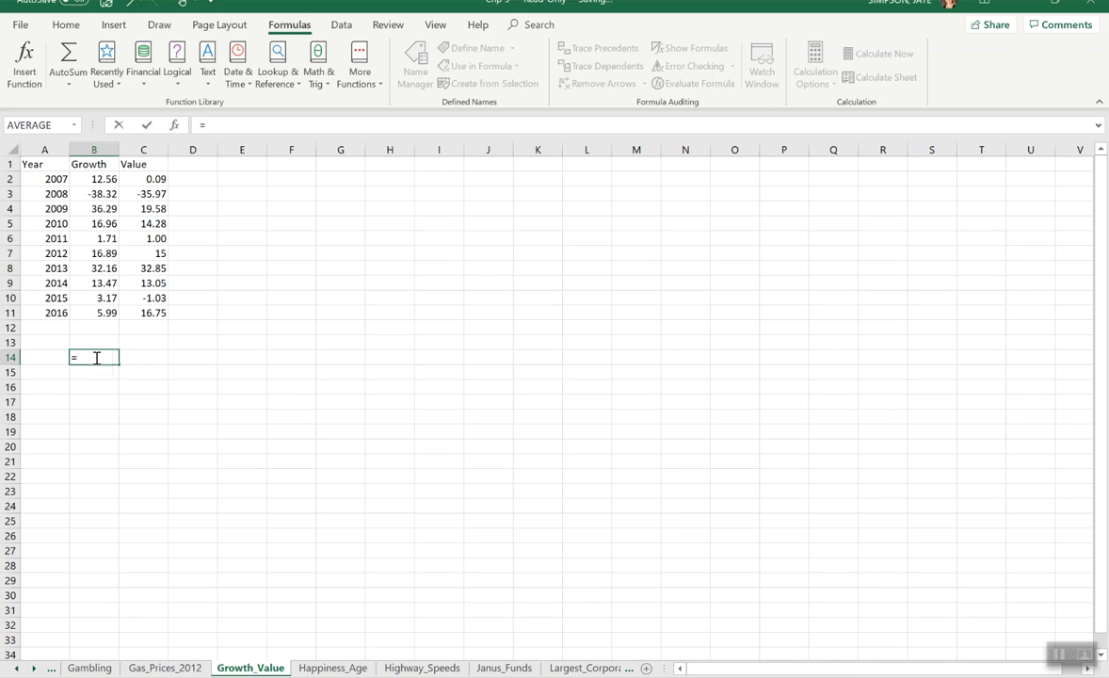
type("average")
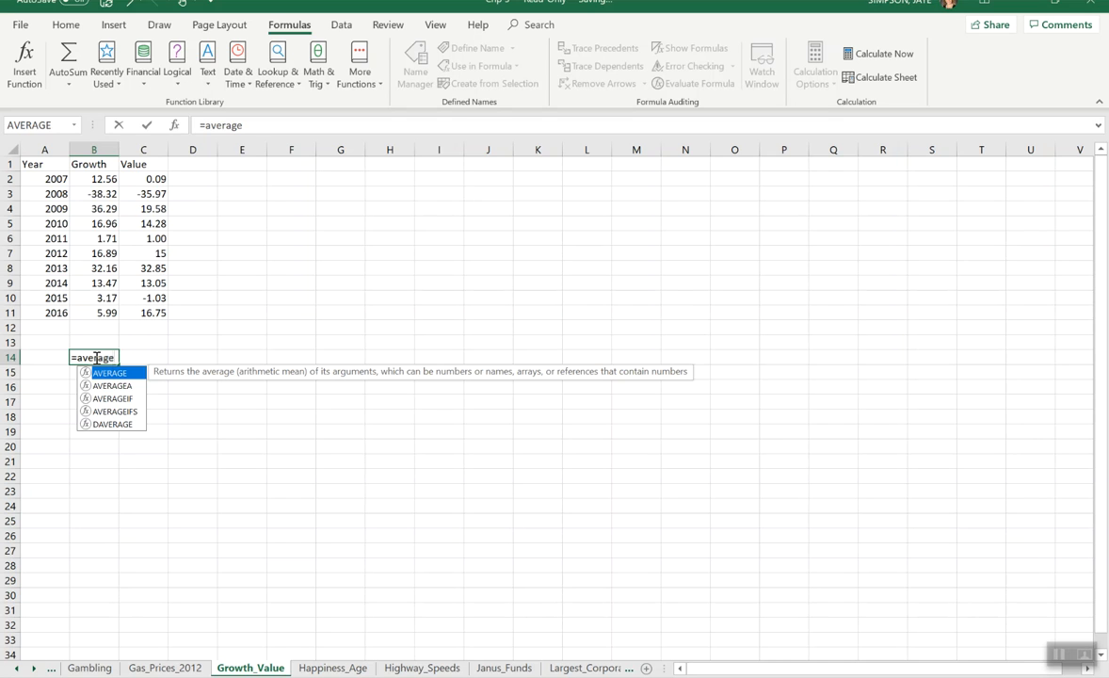
type("(")
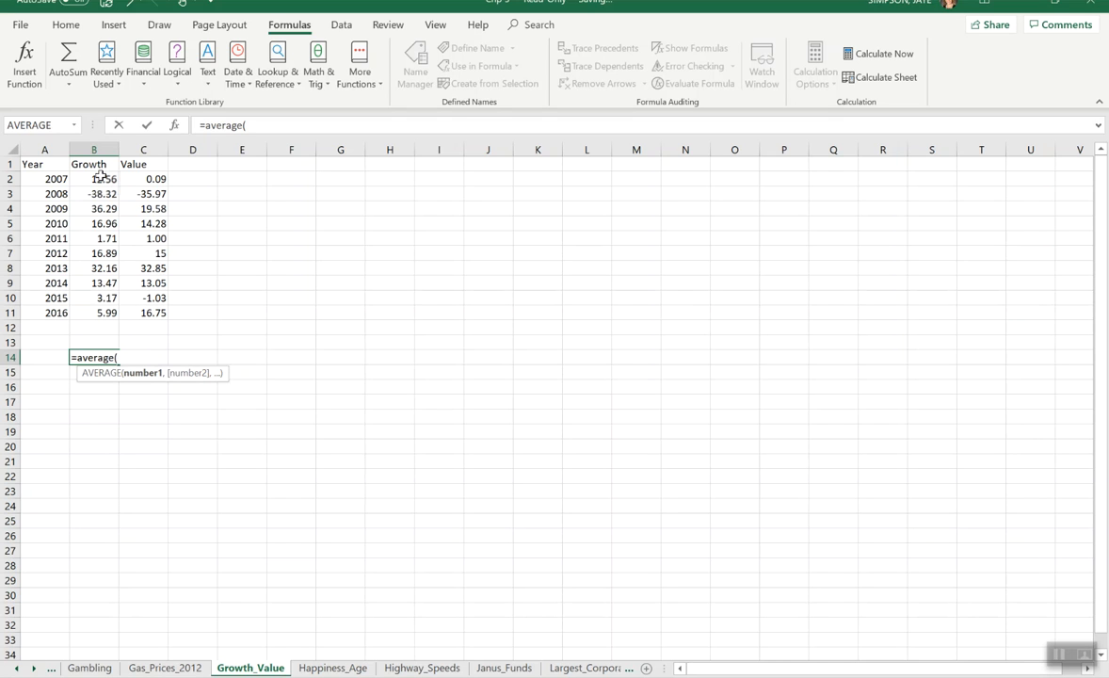
left_click_drag(102, 179, 113, 317)
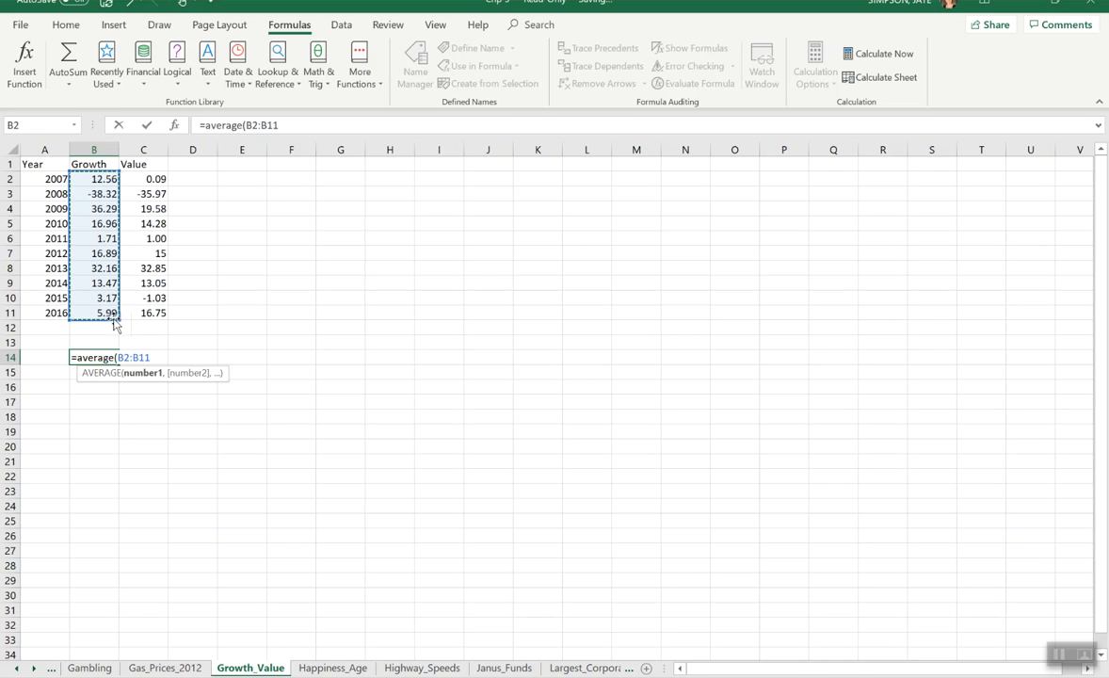
type(")")
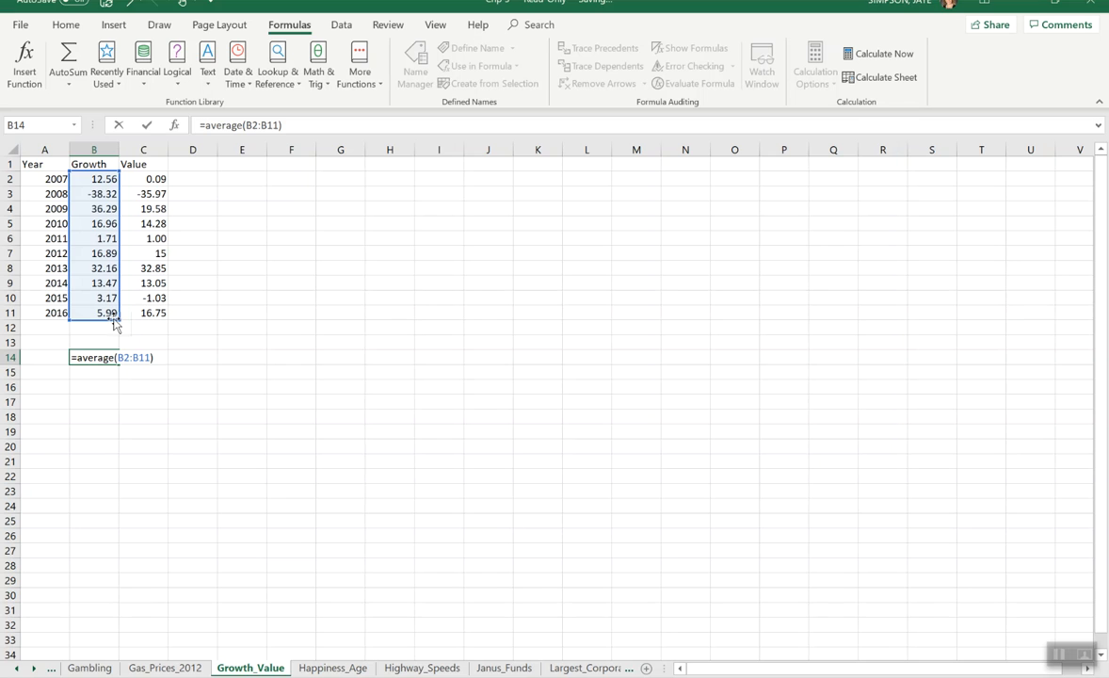
key("Return")
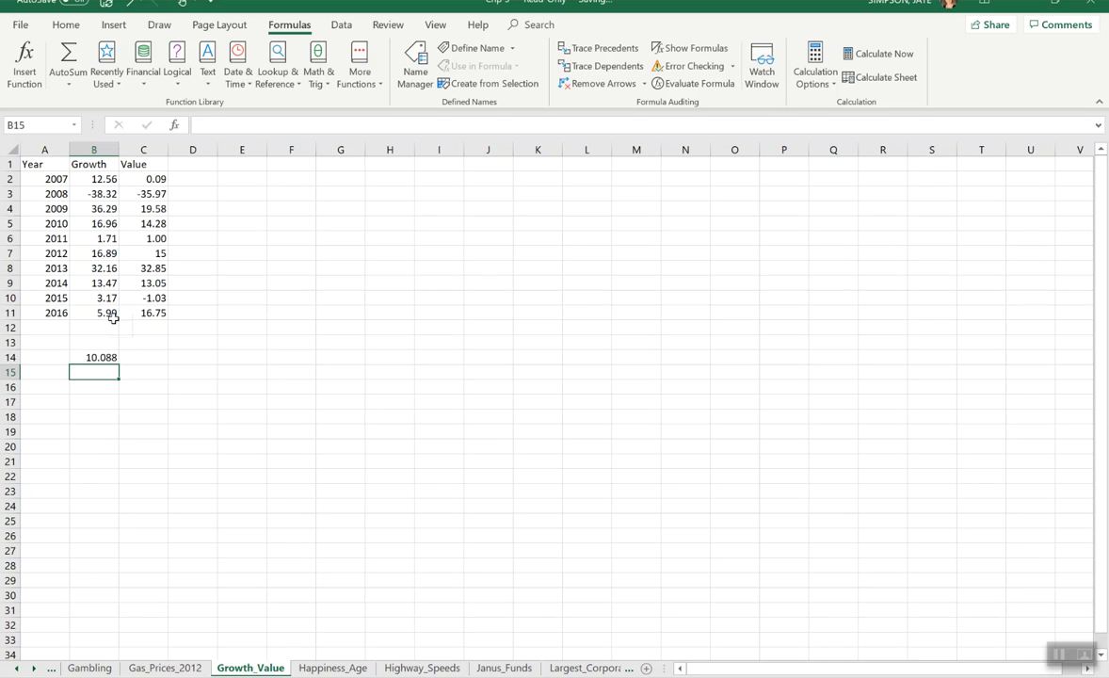
key("Up")
key("Right")
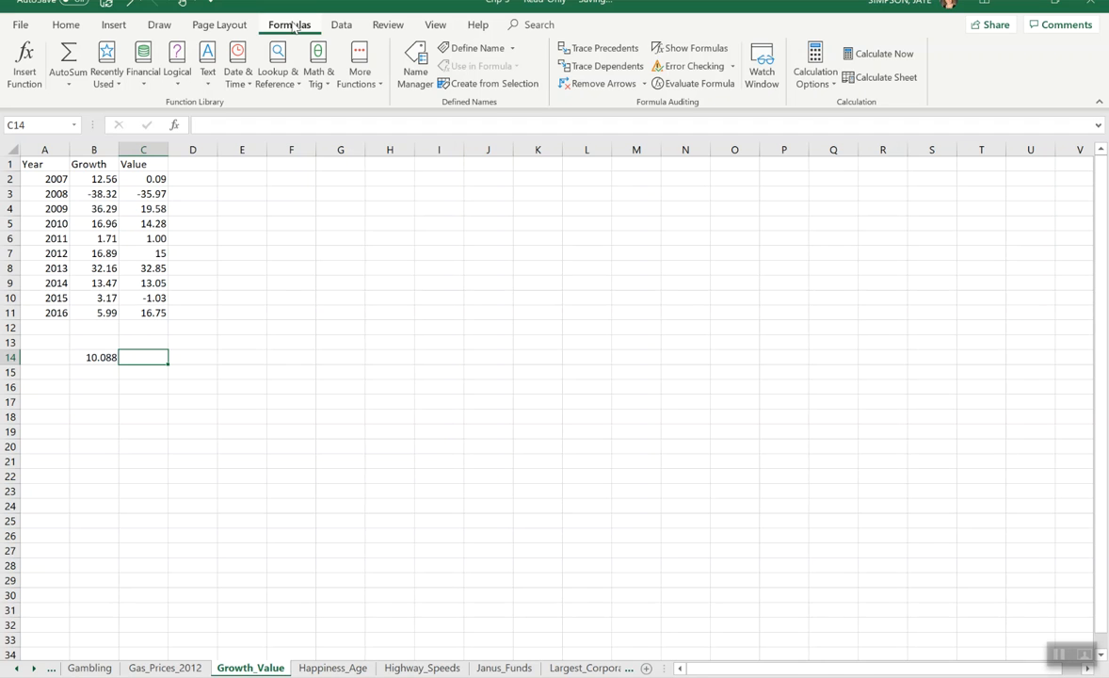
left_click(66, 24)
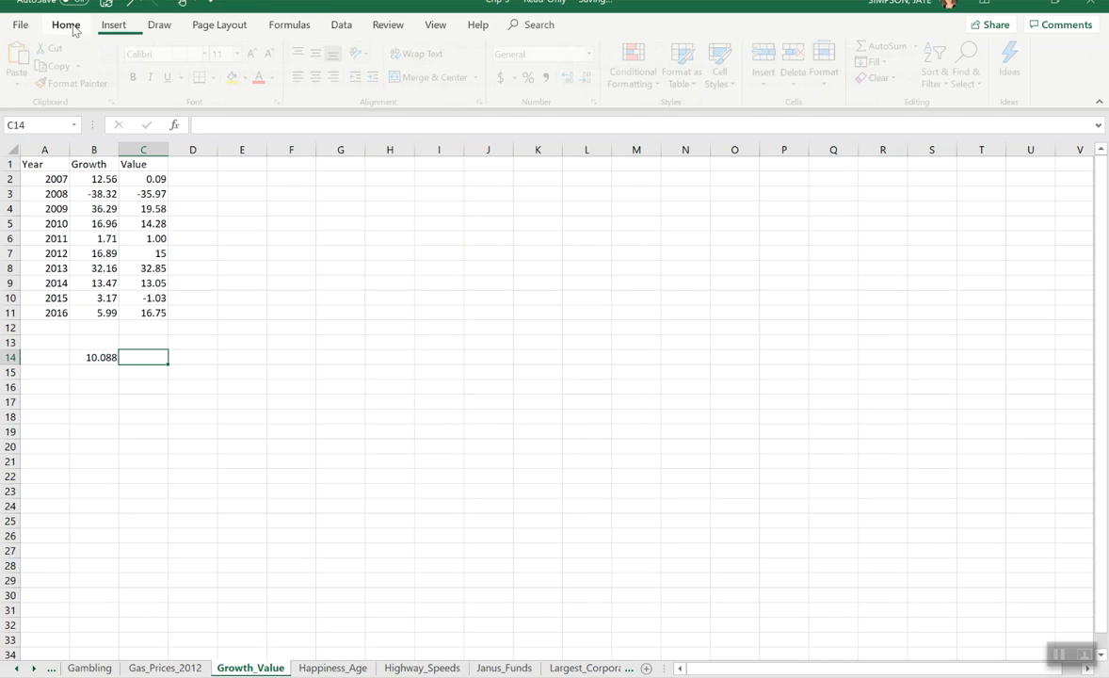
left_click(289, 28)
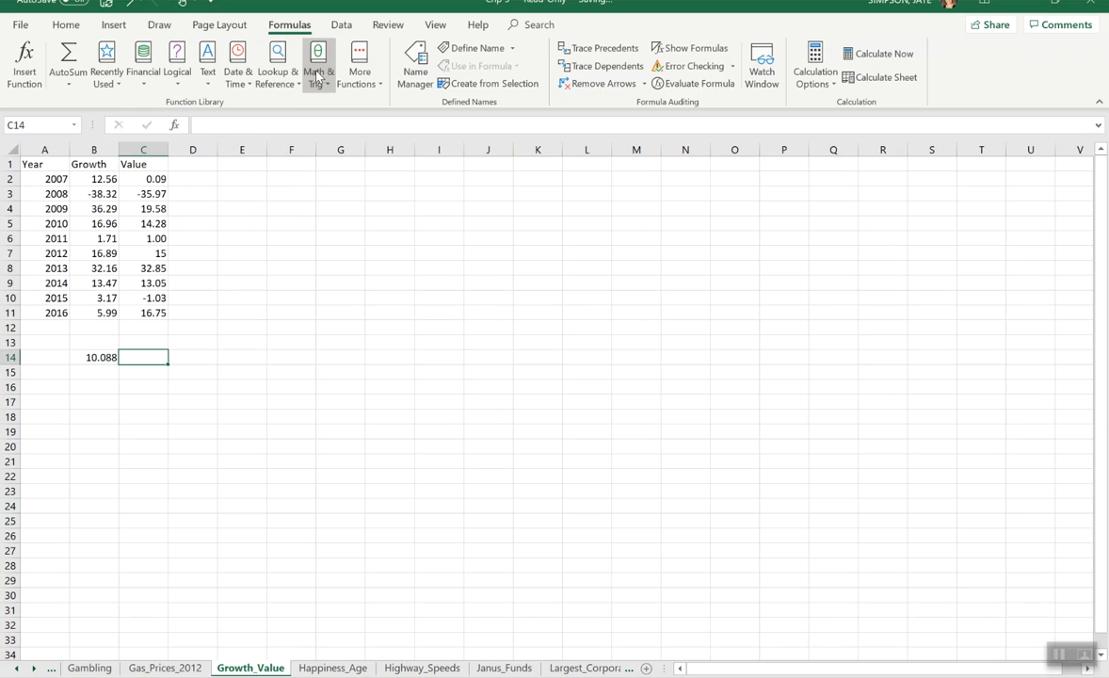
left_click(375, 84)
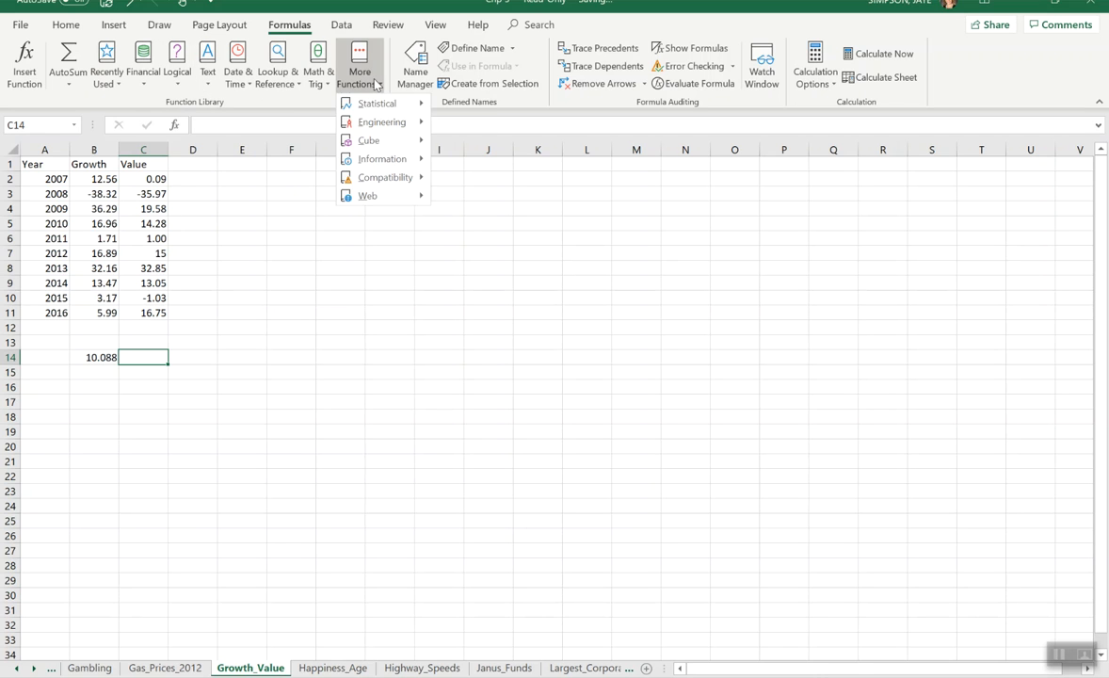
mouse_move(387, 107)
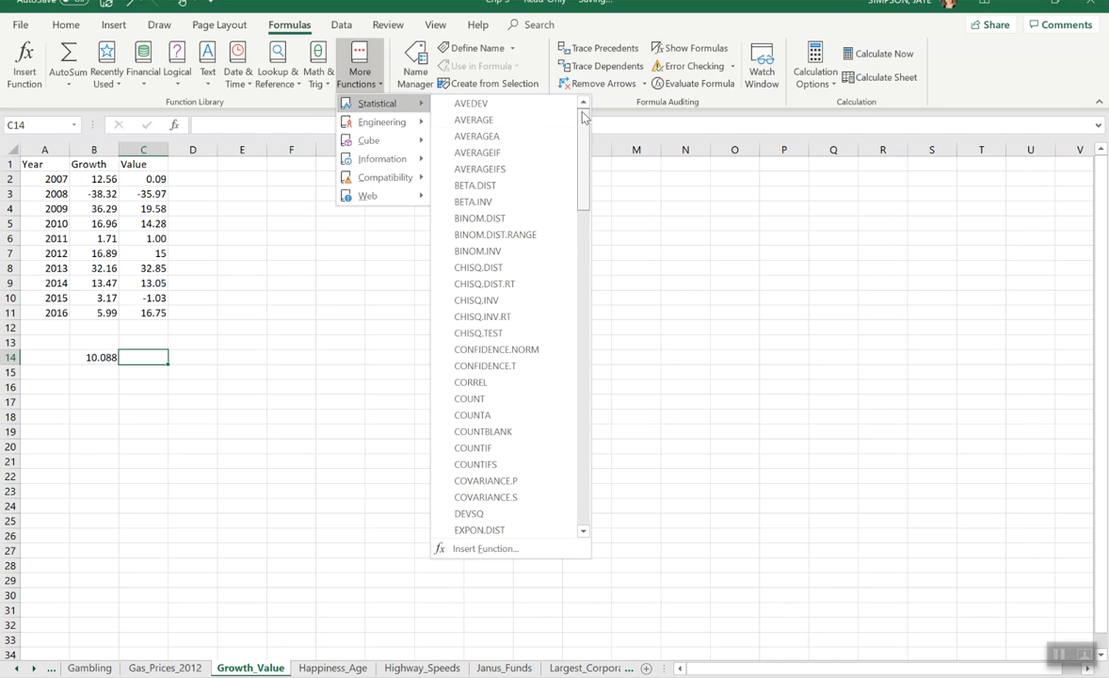
scroll(584, 157, "down", 3)
left_click_drag(584, 158, 571, 98)
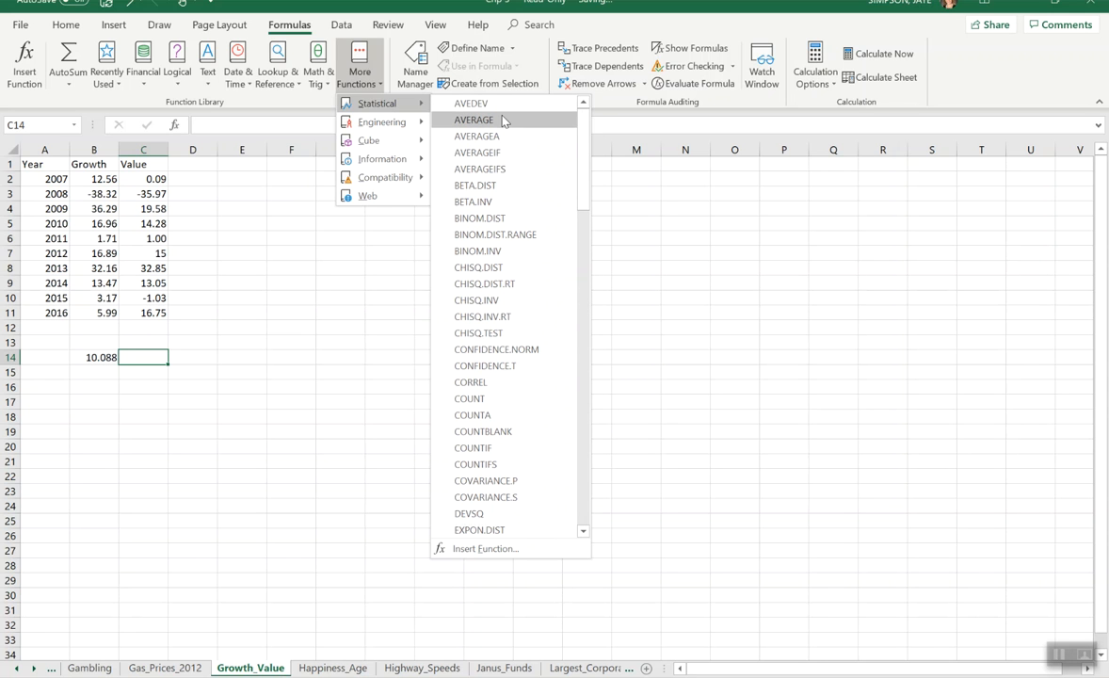
mouse_move(503, 120)
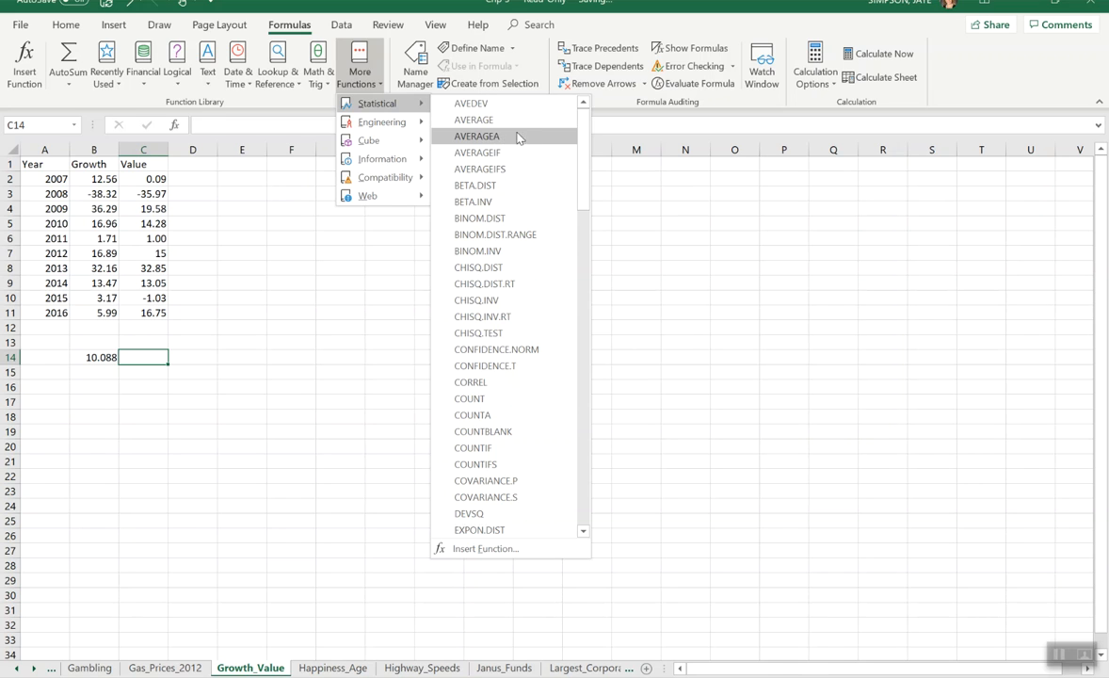
mouse_move(532, 160)
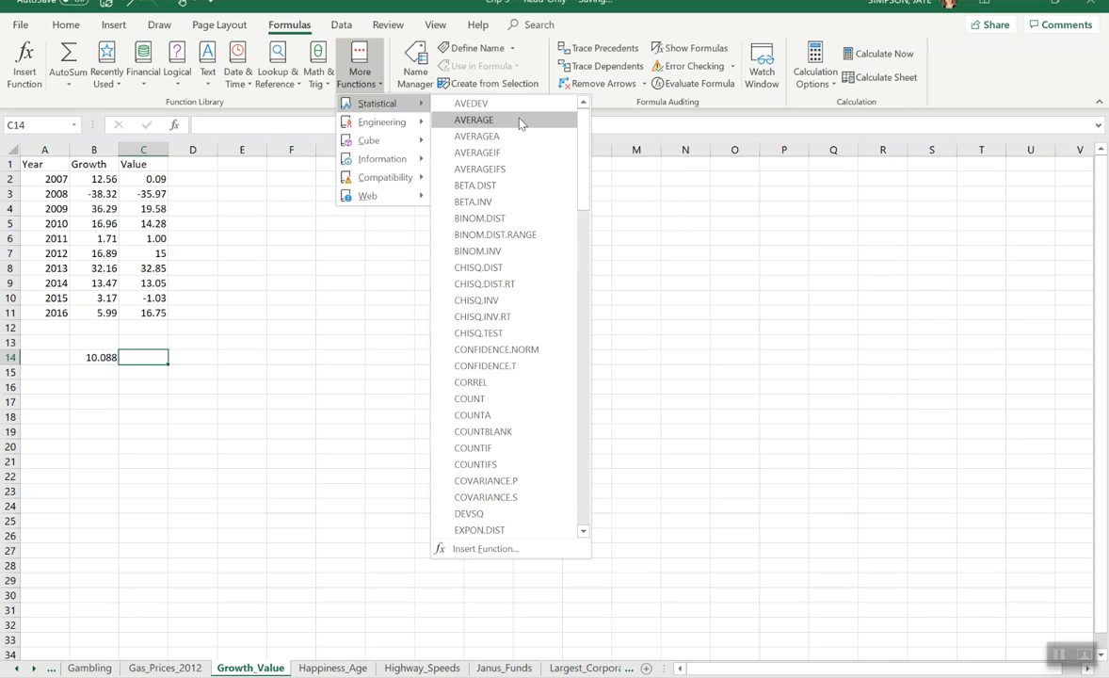
left_click(519, 119)
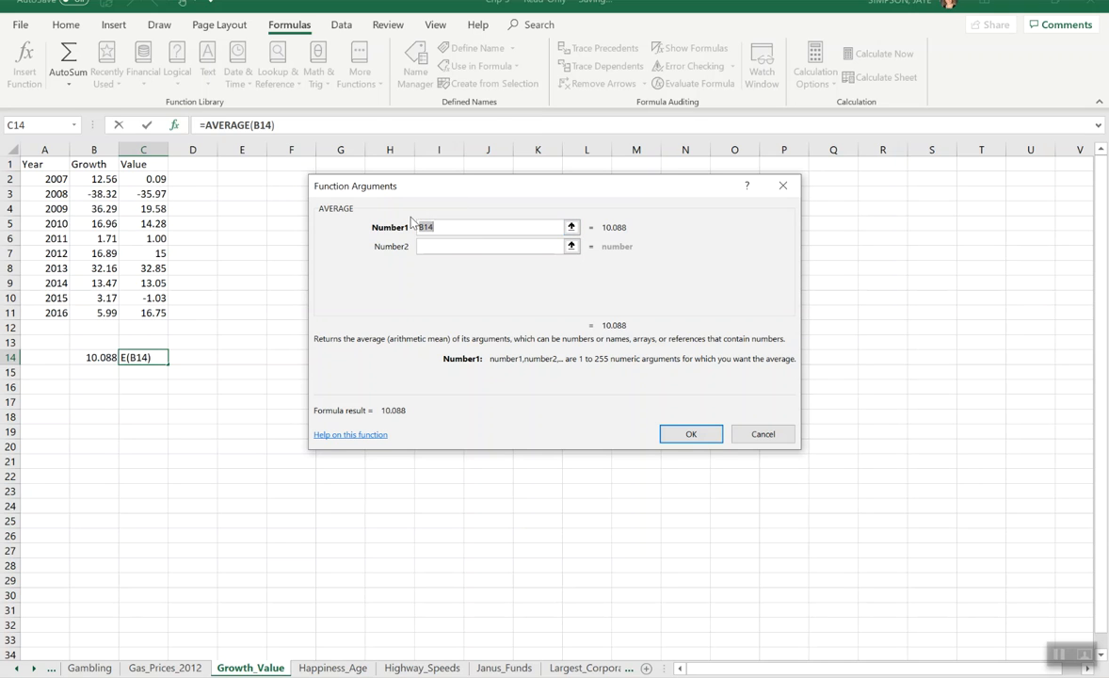
left_click(158, 179)
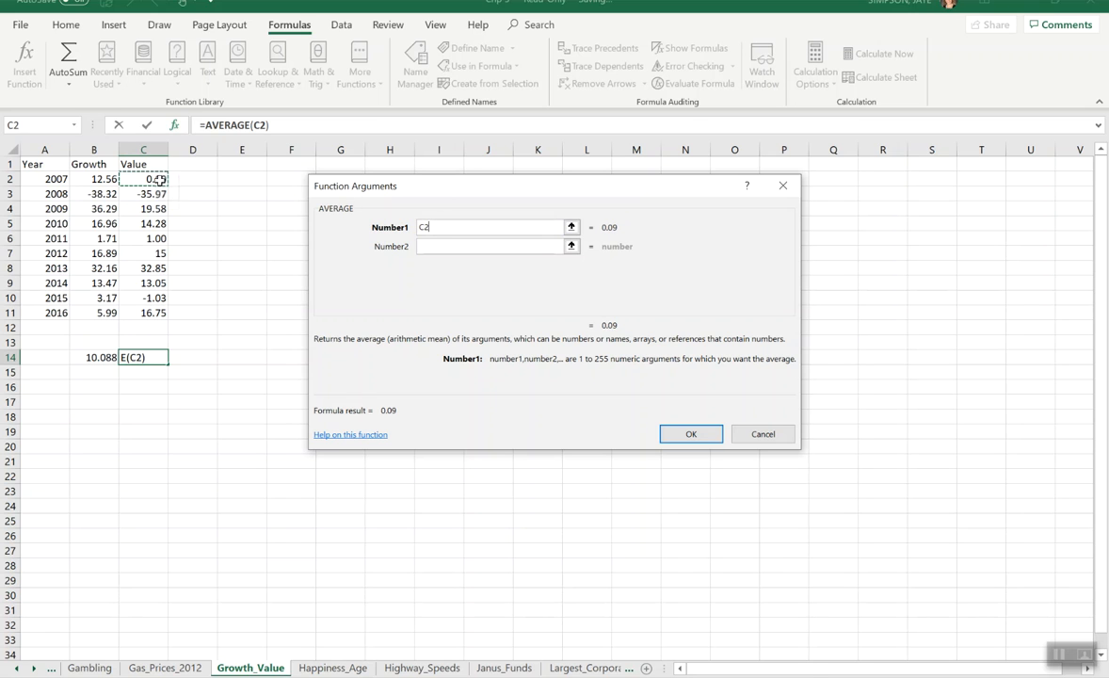
key("Tab")
left_click(141, 193)
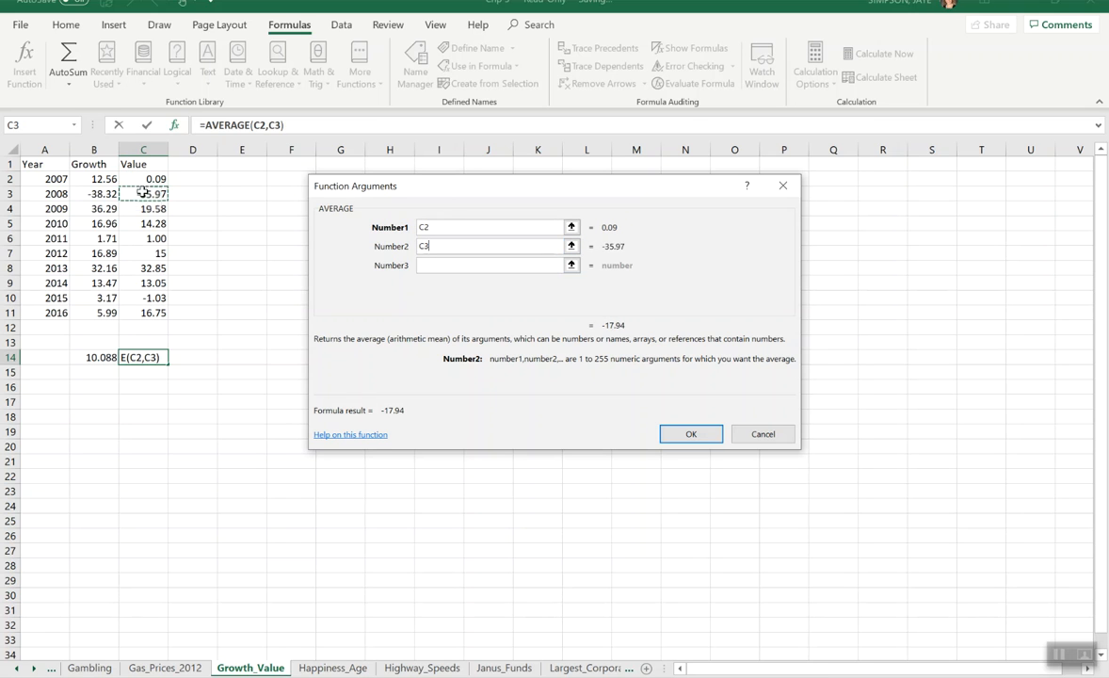
key("Tab")
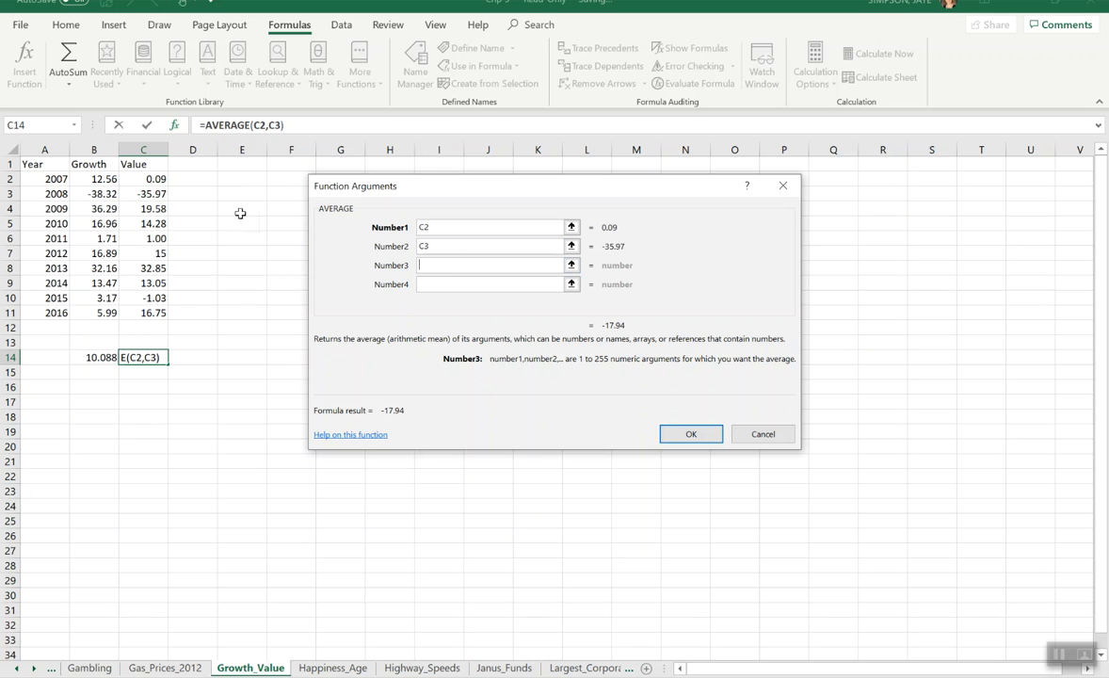
left_click(151, 209)
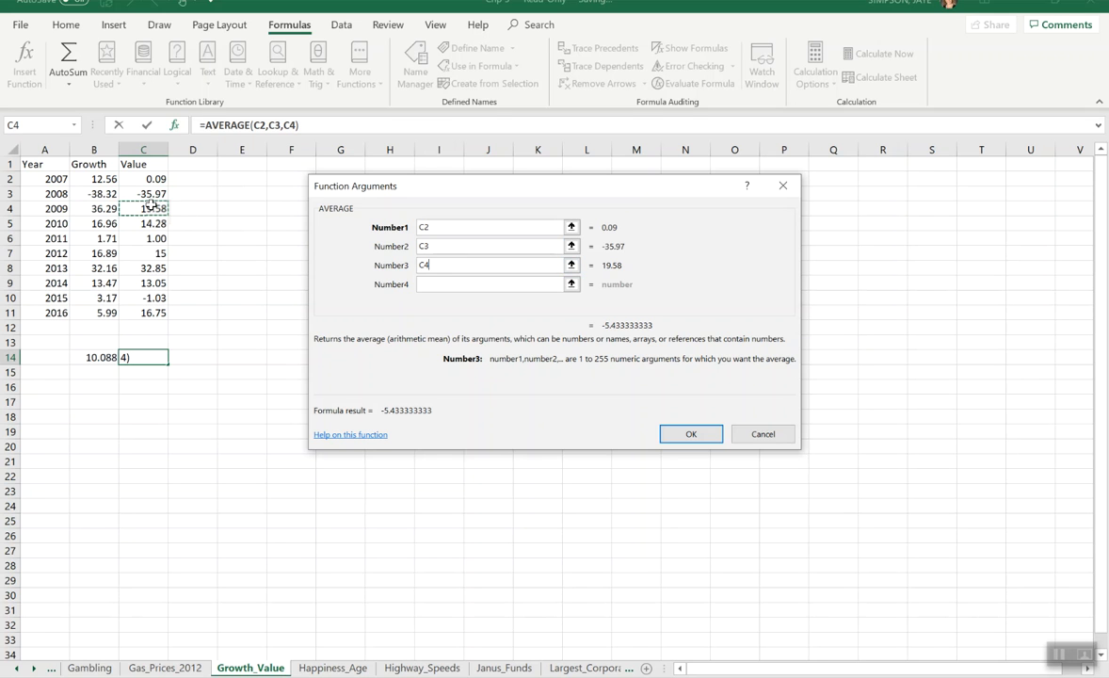
left_click(762, 434)
Step: Insert the statistical AVERAGE function in cell C14 for the Value range C2:C11
left_click(359, 84)
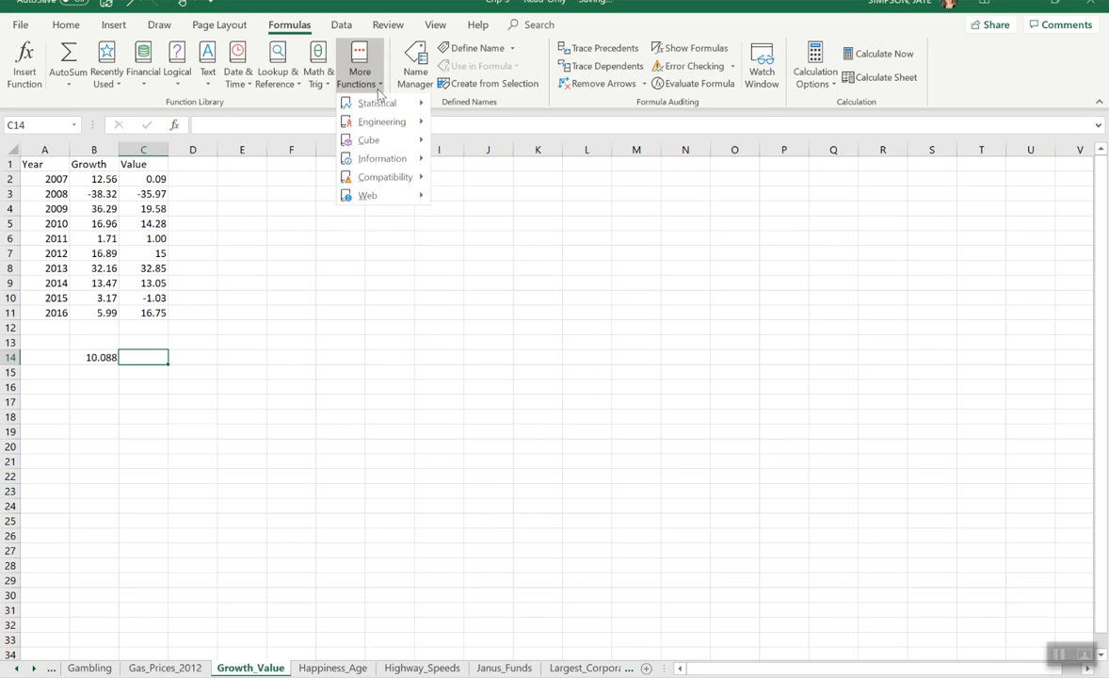
mouse_move(420, 102)
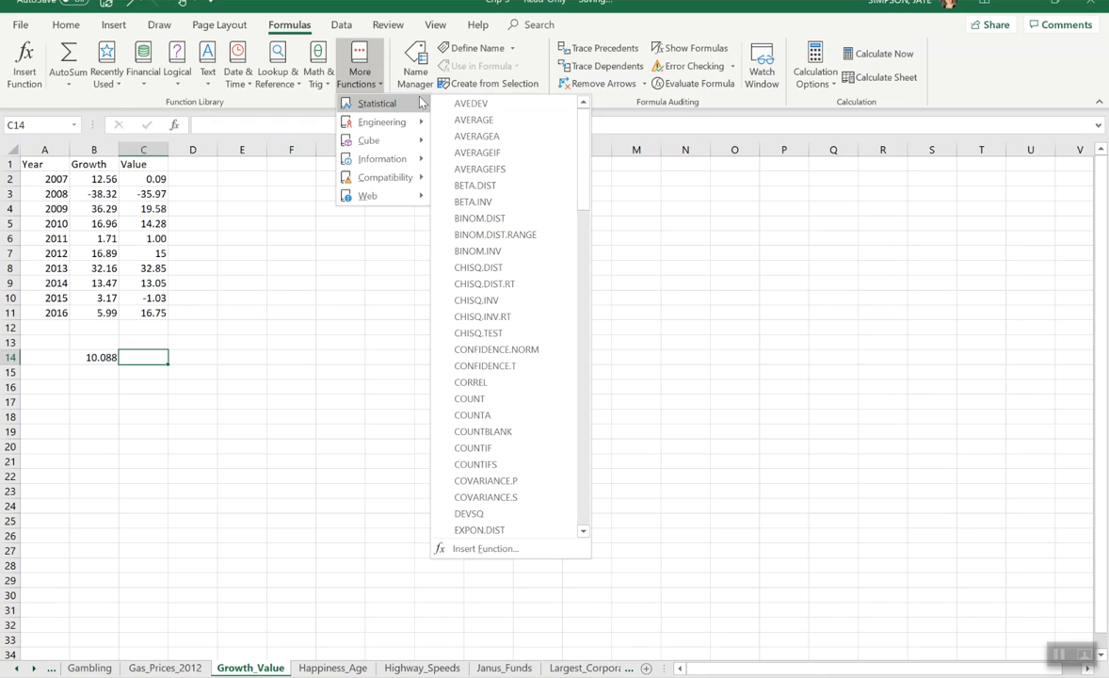
left_click(482, 120)
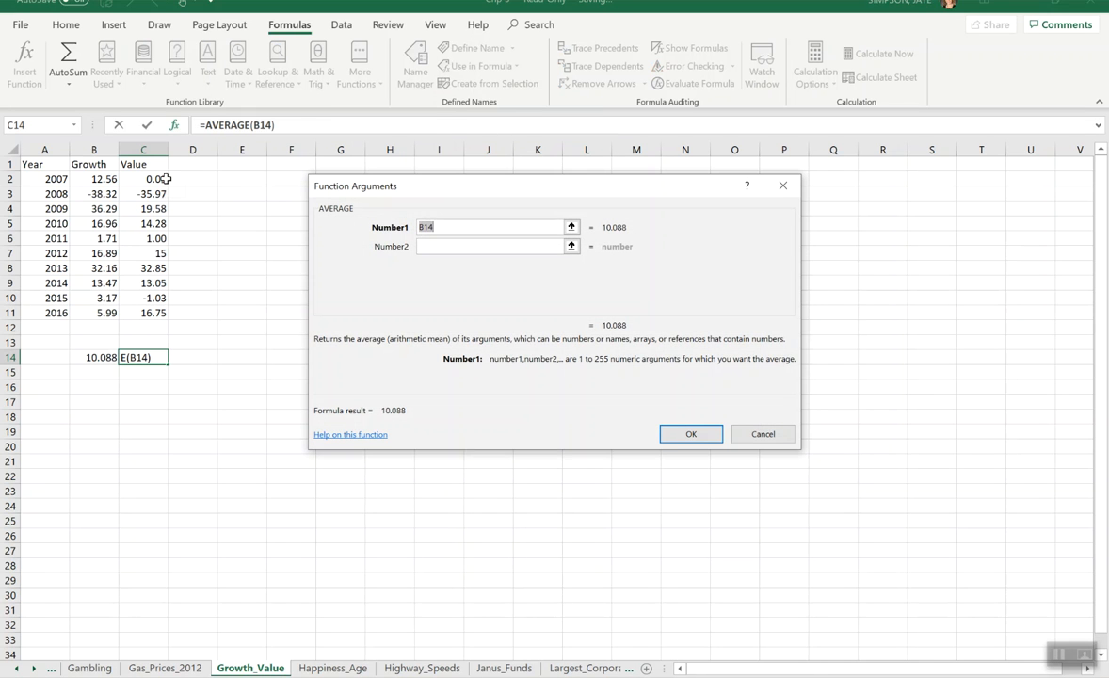
left_click_drag(156, 179, 159, 313)
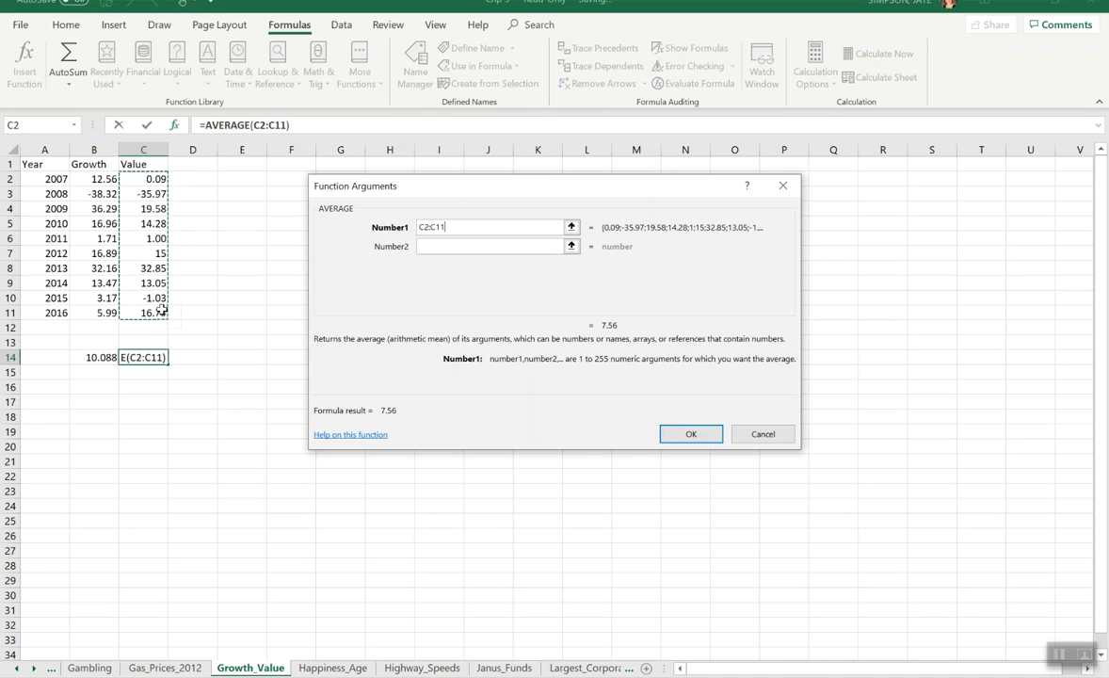
left_click(678, 431)
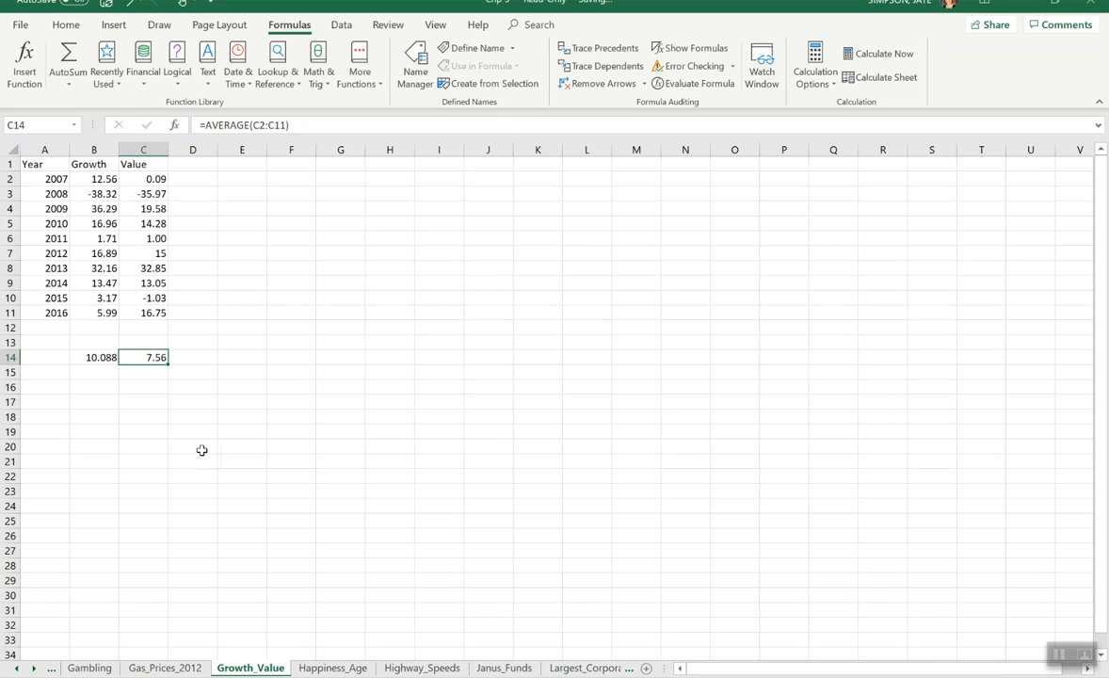
Step: Label the row of averages "Mean" in cell A14
left_click(54, 359)
type("Average")
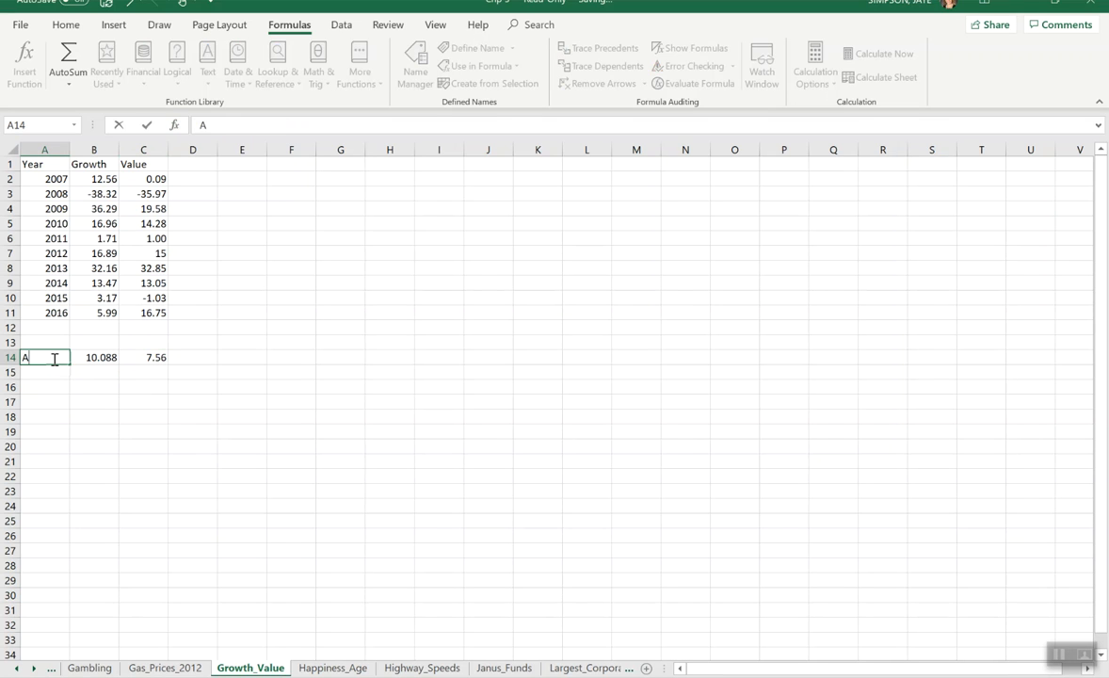
key("BackSpace")
key("BackSpace")
key("BackSpace")
key("BackSpace")
key("BackSpace")
key("BackSpace")
key("BackSpace")
type("Mean")
key("Return")
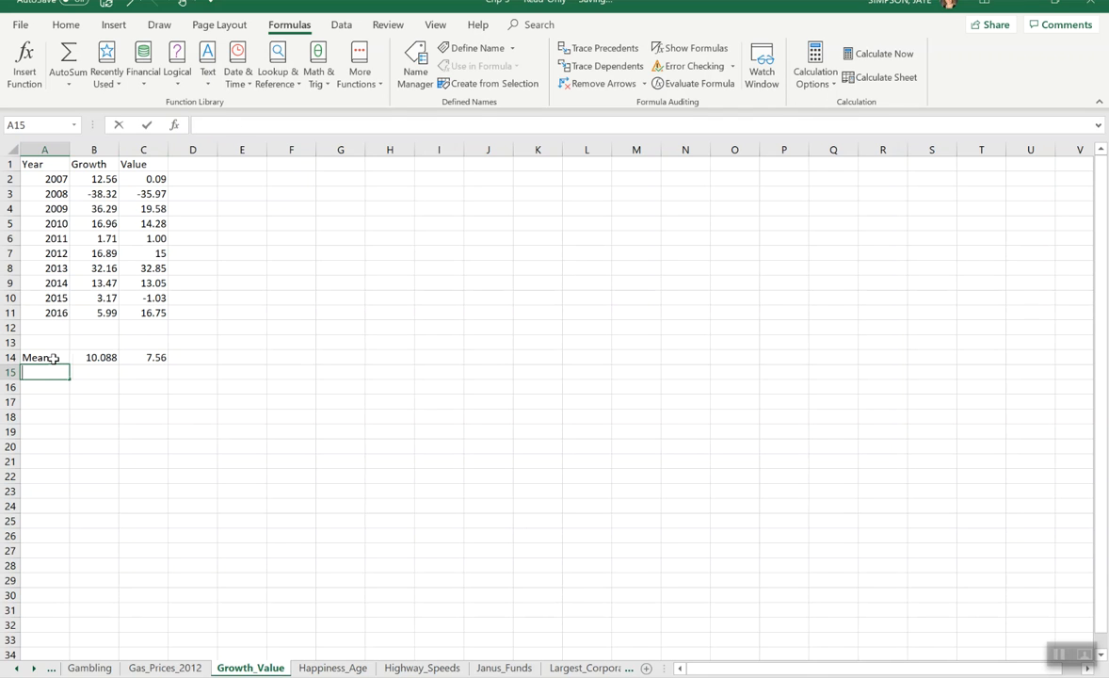
Step: Enter the row labels "Median" in cell A15 and "Mode" in cell A16
type("Mediam")
key("Return")
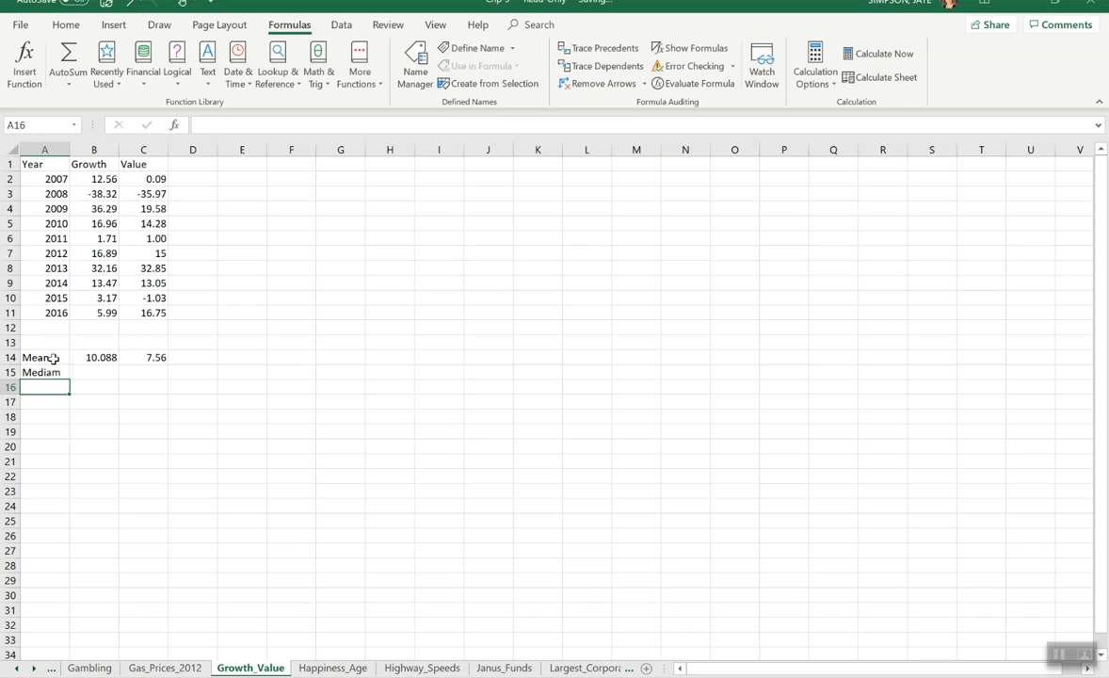
key("Up")
type("Median")
key("Return")
type("Mode")
key("Return")
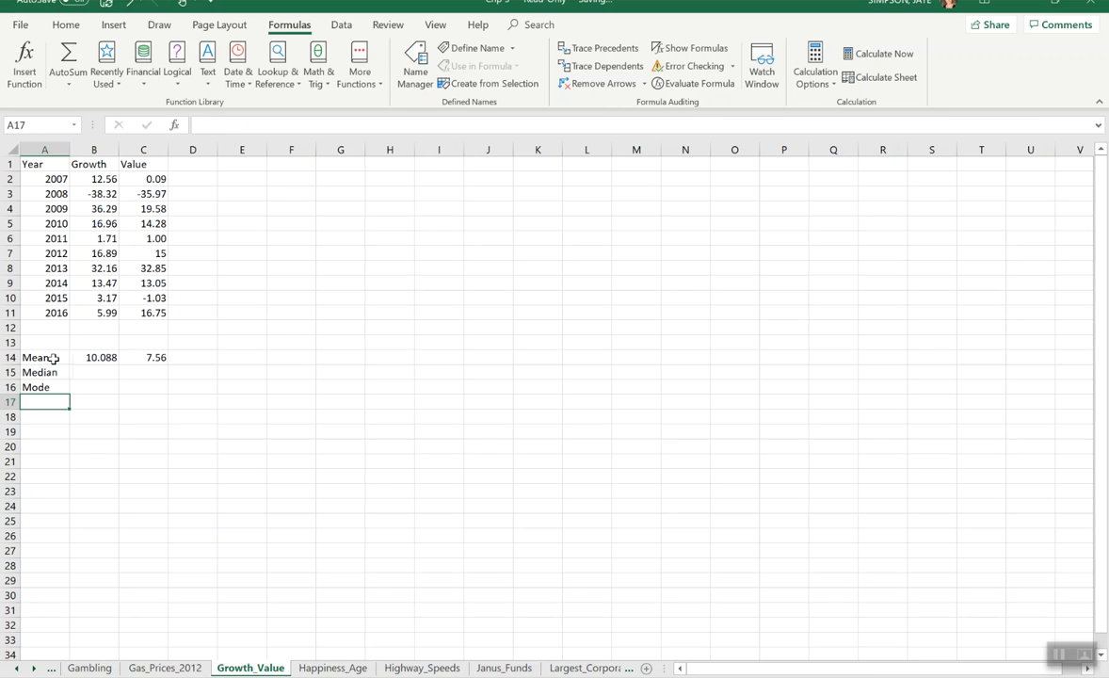
Step: Insert the statistical MEDIAN function in cell B15 for the Growth range B2:B11
left_click(91, 371)
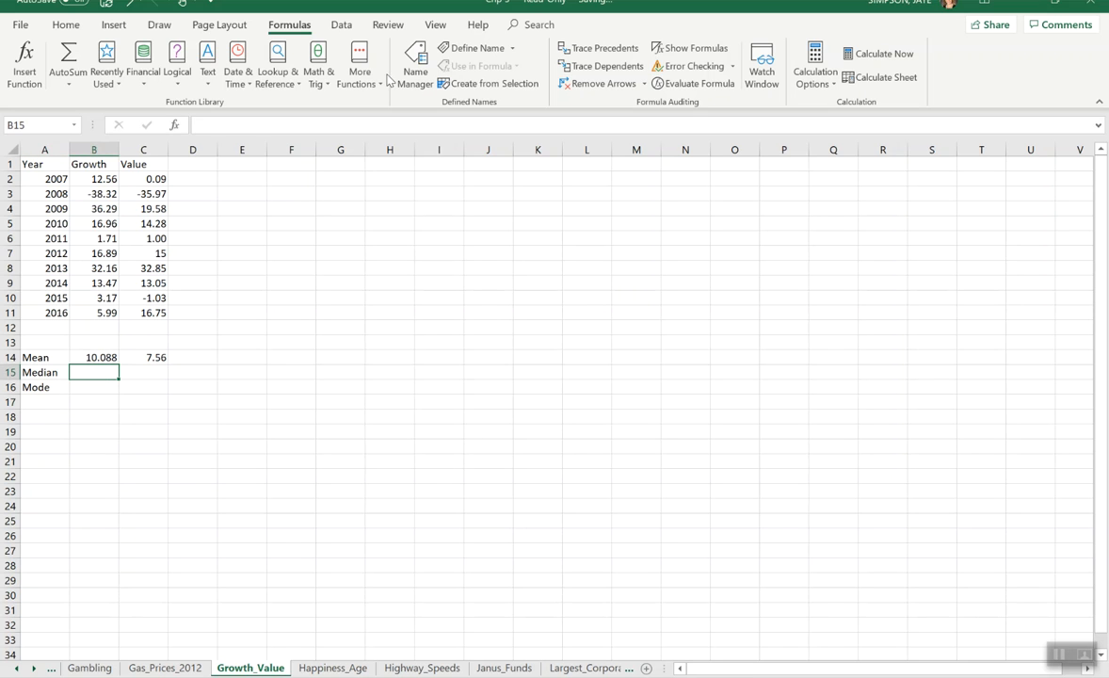
left_click(359, 66)
mouse_move(420, 109)
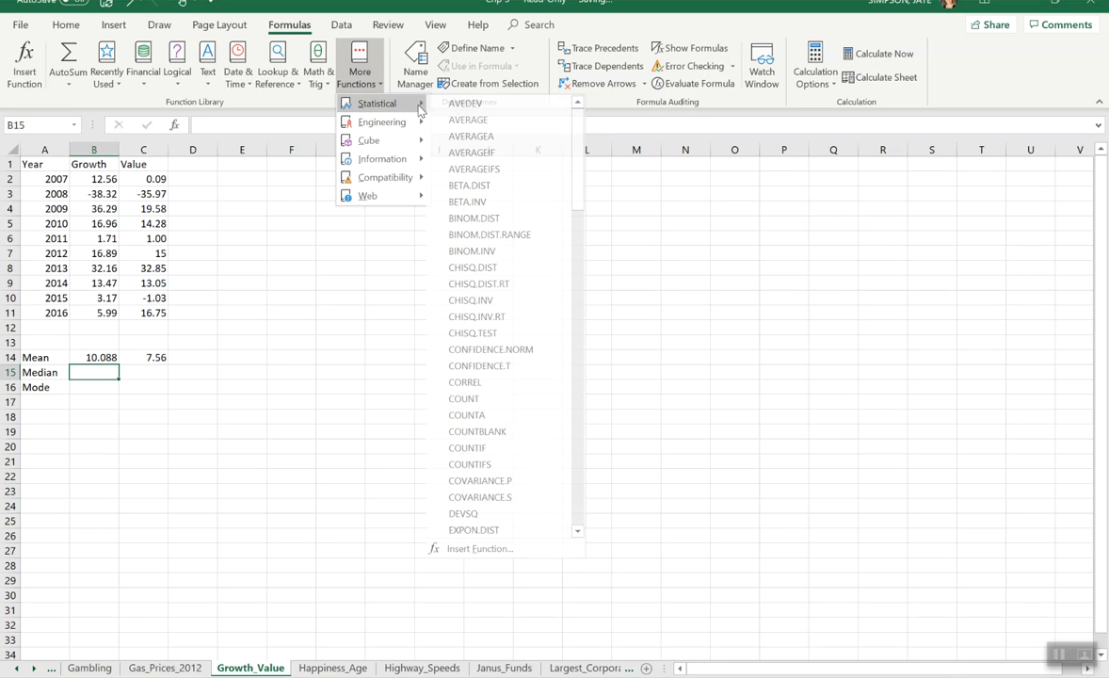
scroll(513, 358, "down", 10)
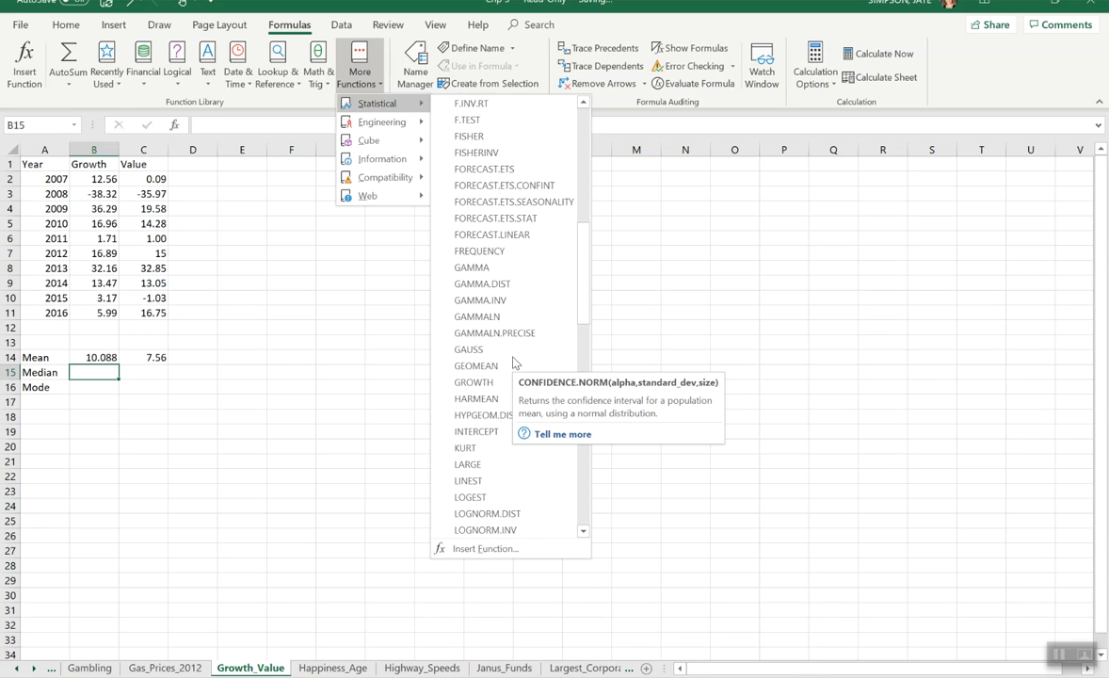
scroll(513, 363, "down", 4)
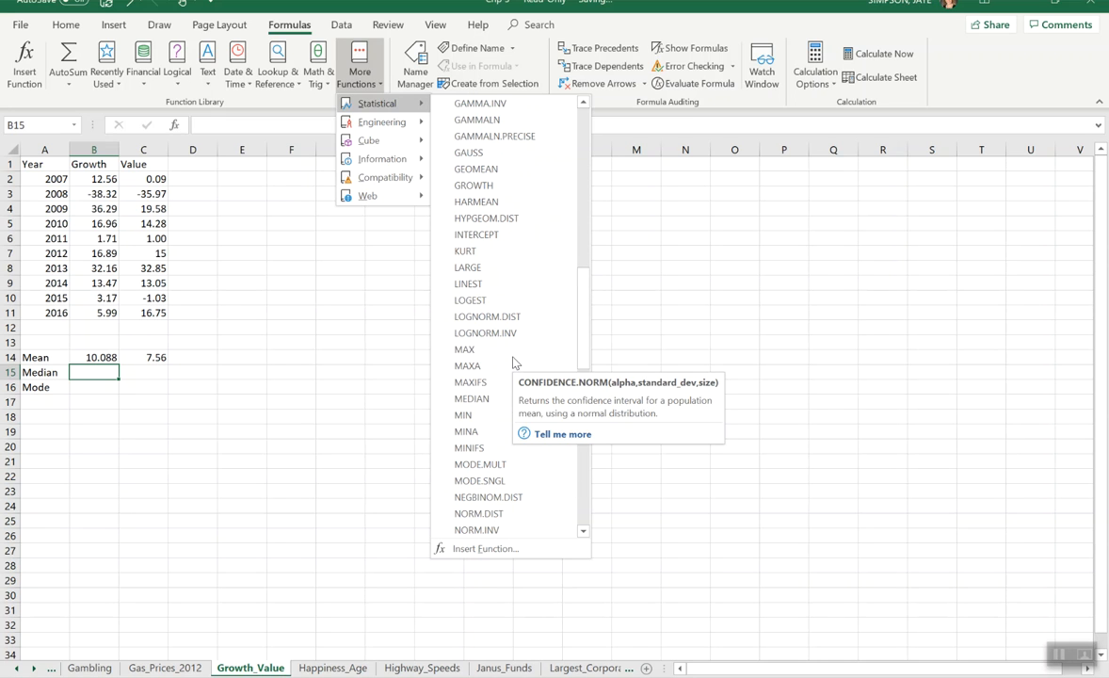
left_click(499, 403)
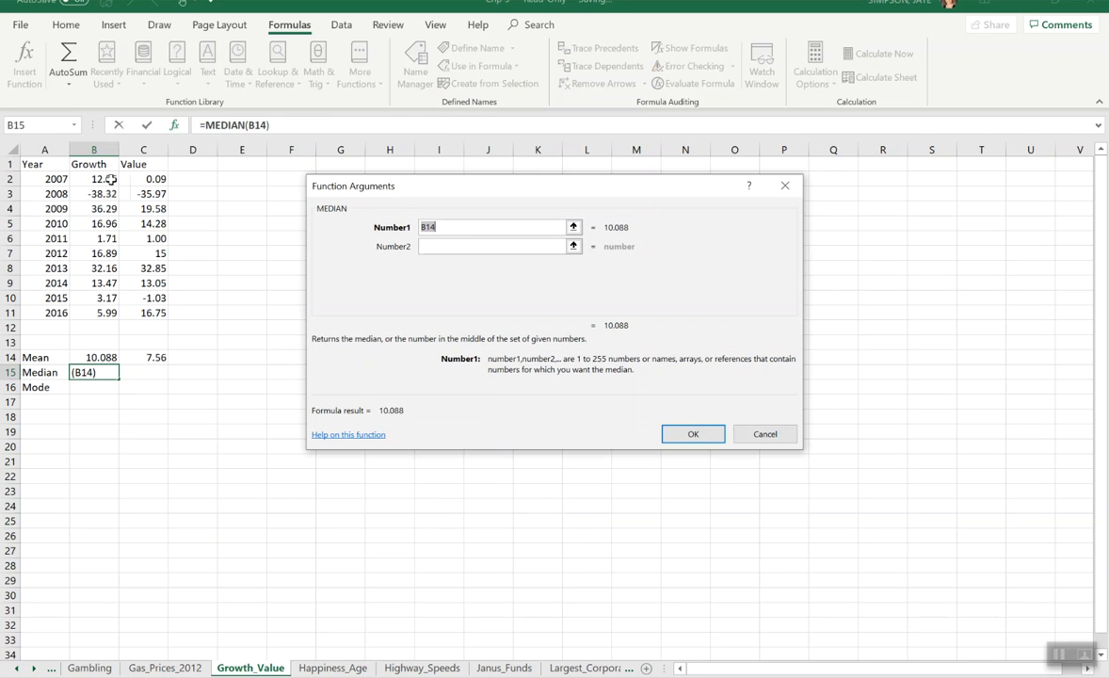
left_click_drag(110, 179, 103, 312)
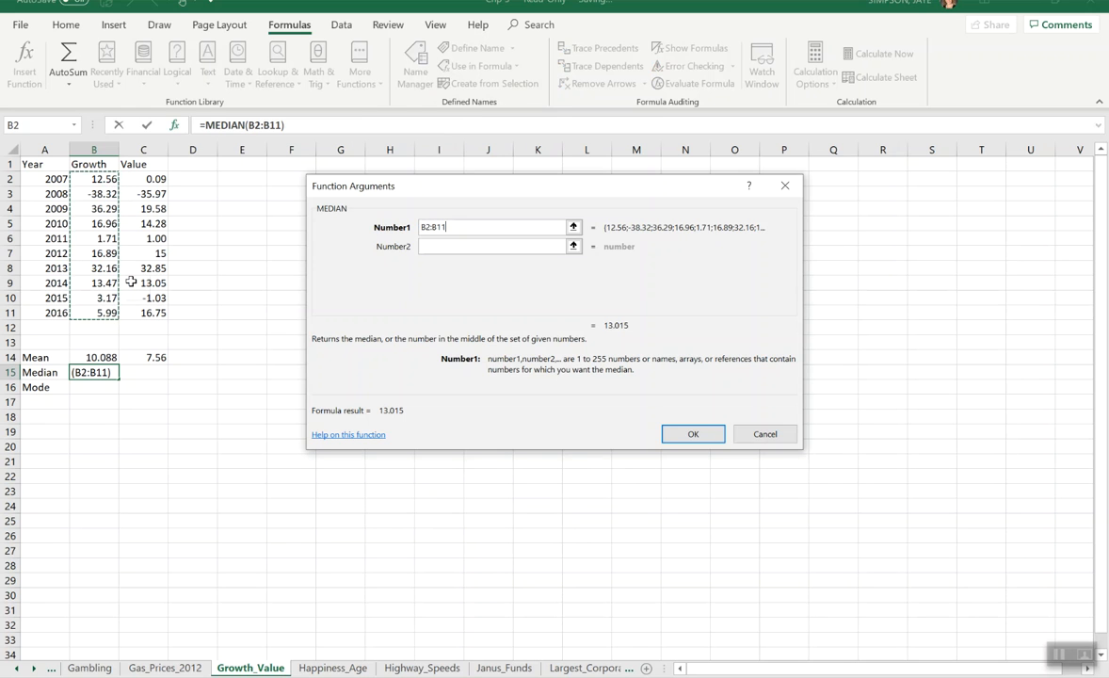
key("Return")
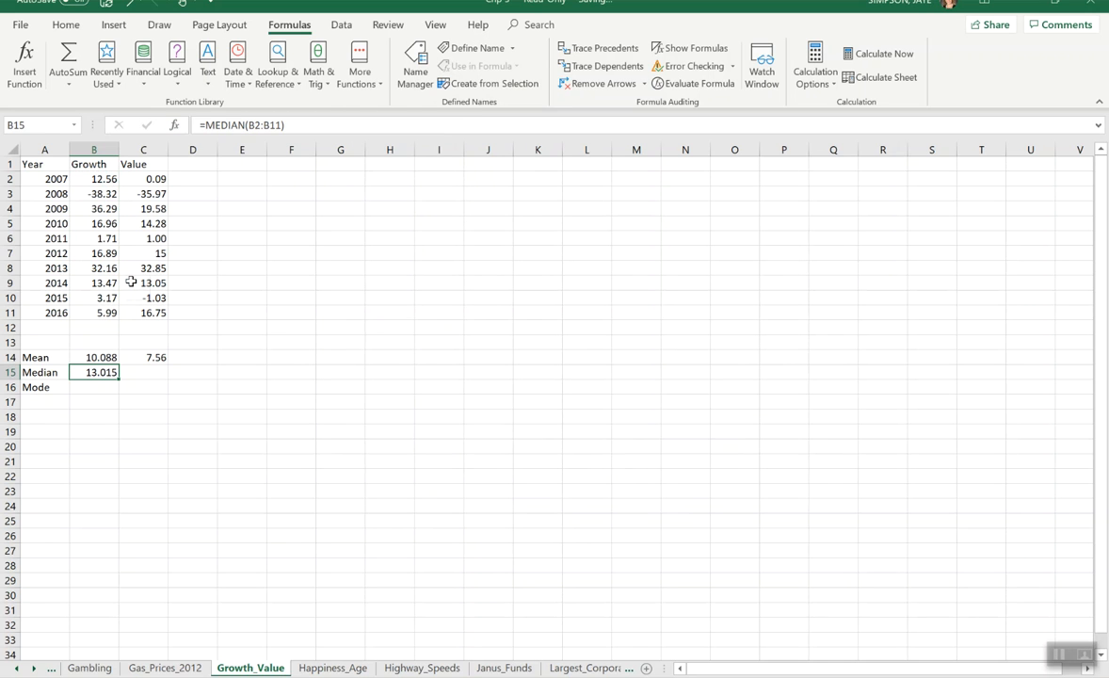
left_click(96, 385)
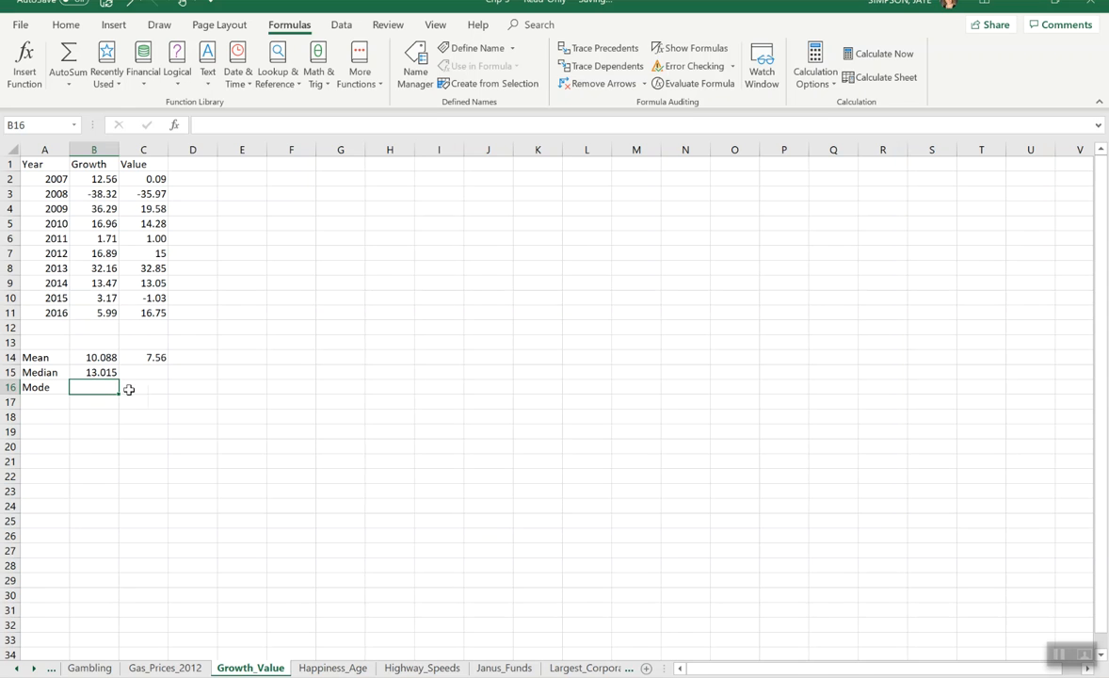
left_click(360, 82)
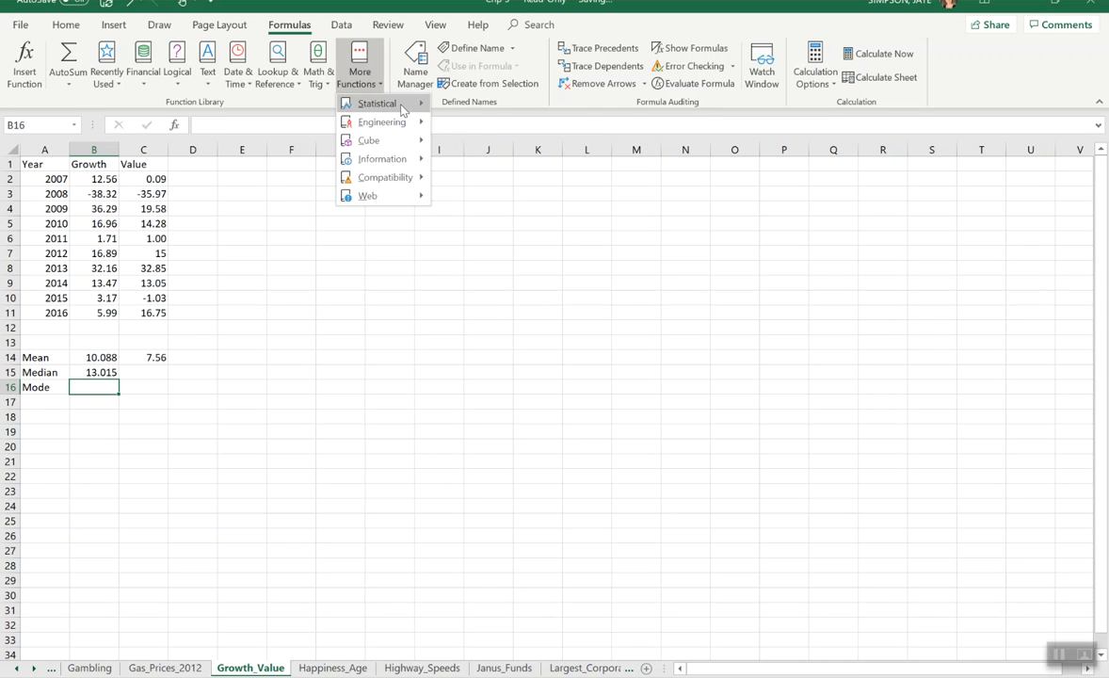
mouse_move(366, 103)
scroll(487, 128, "down", 12)
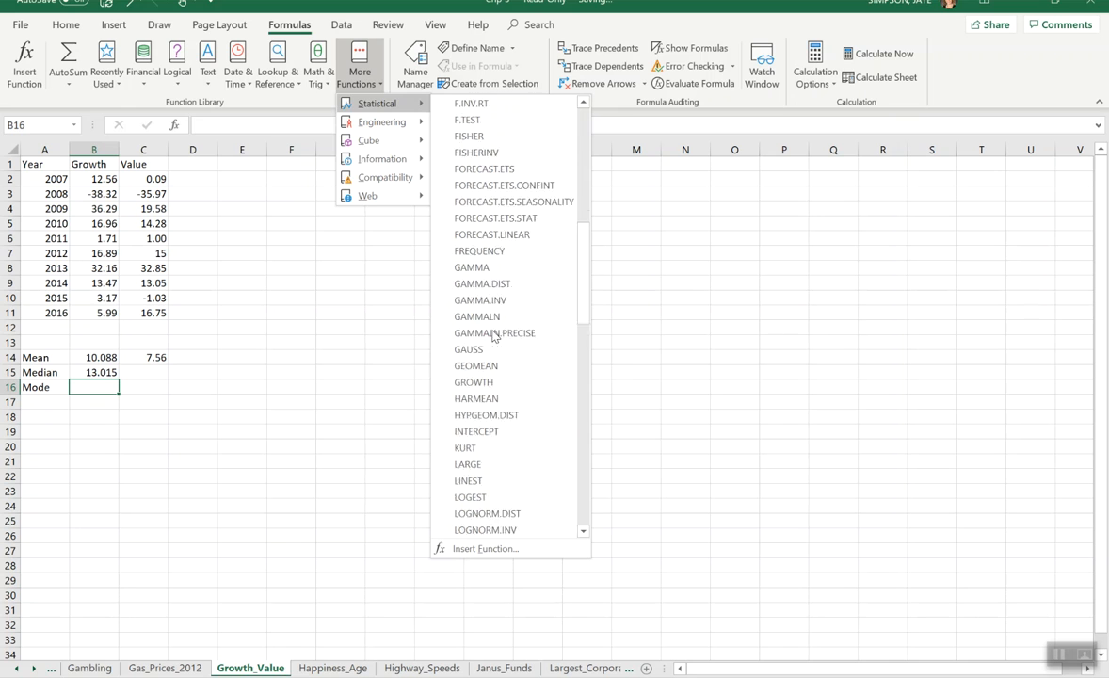
scroll(481, 377, "down", 2)
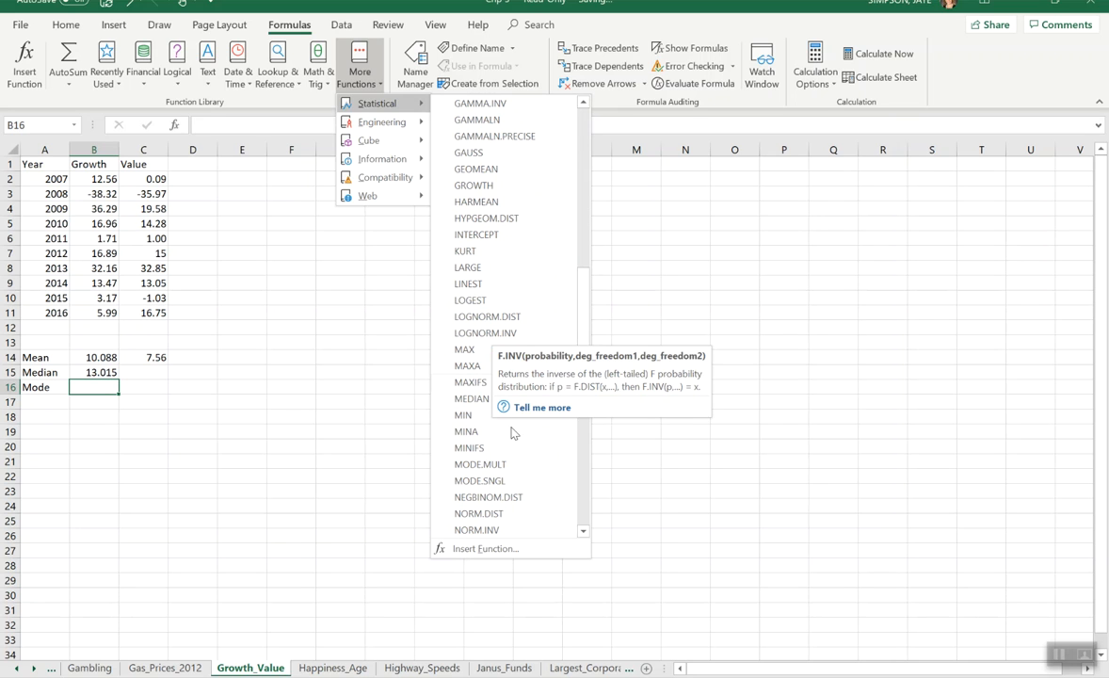
left_click(511, 481)
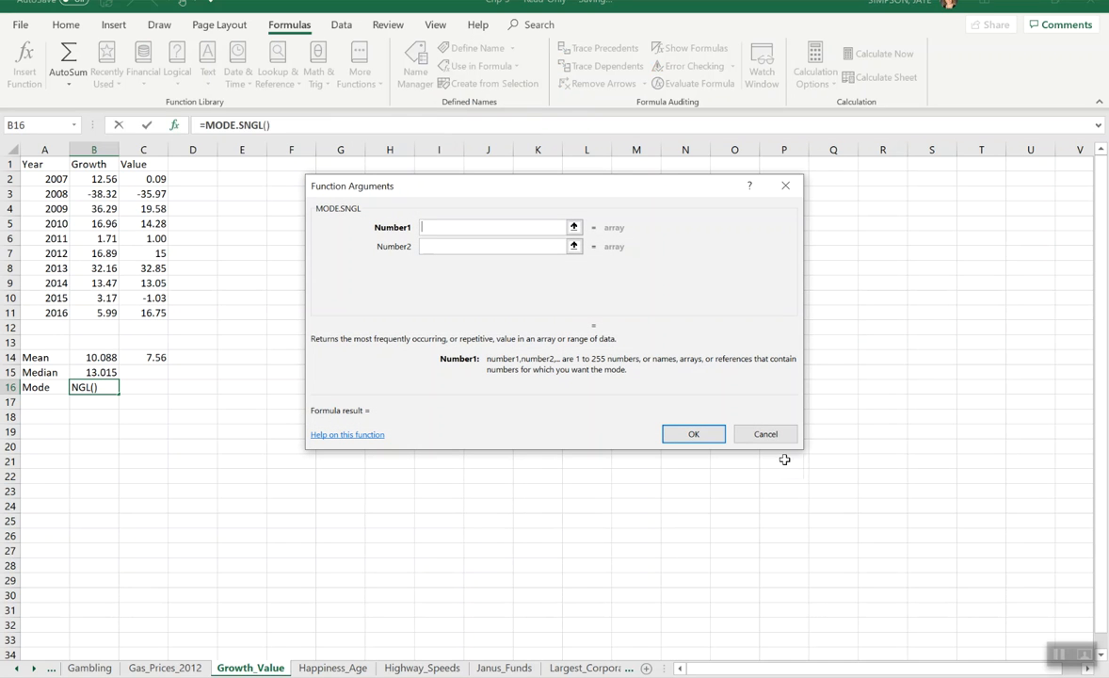
left_click(766, 434)
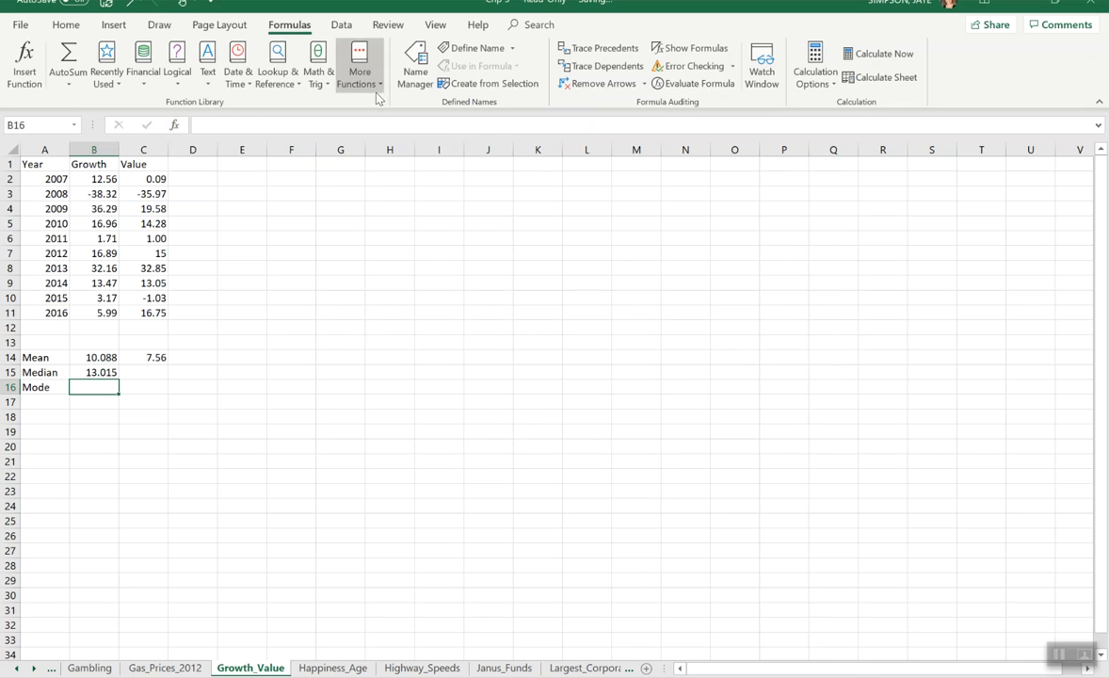
Step: Insert the statistical MODE.SNGL function in cell B16 for the Growth range B2:B11
left_click(353, 77)
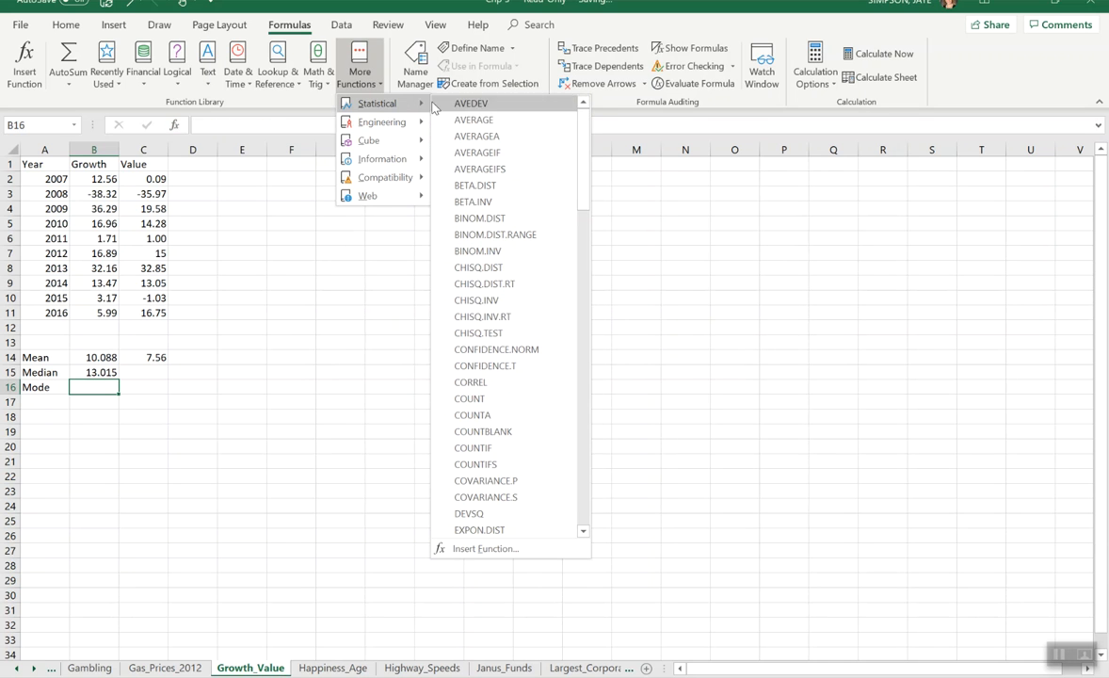
scroll(550, 279, "down", 6)
scroll(576, 325, "down", 3)
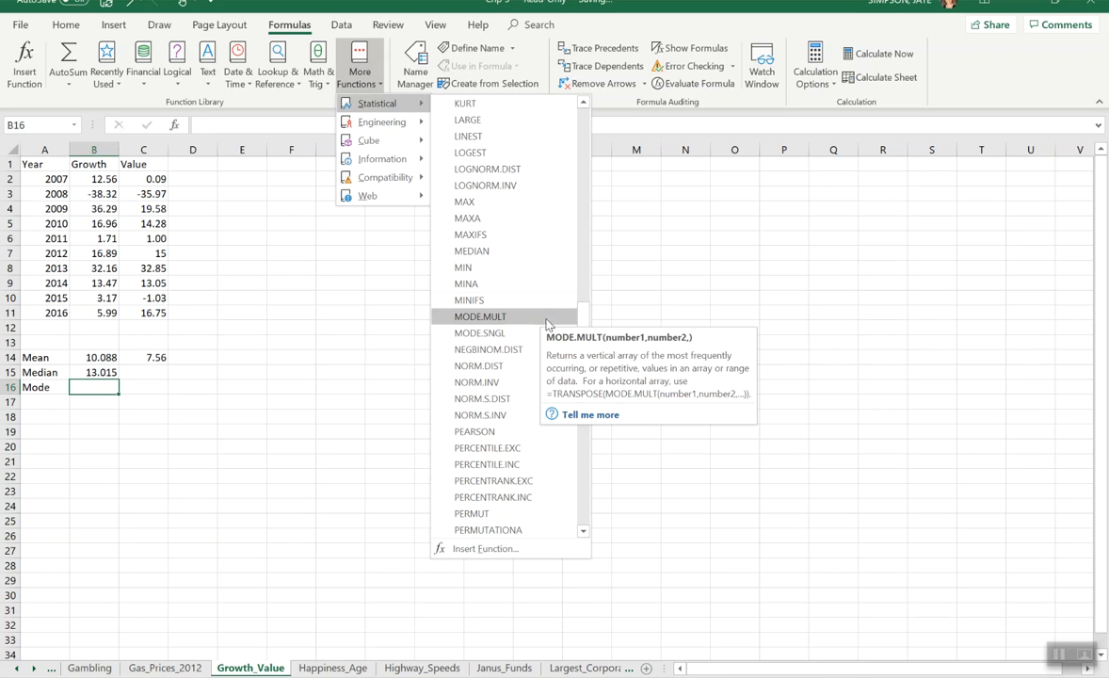
left_click(512, 334)
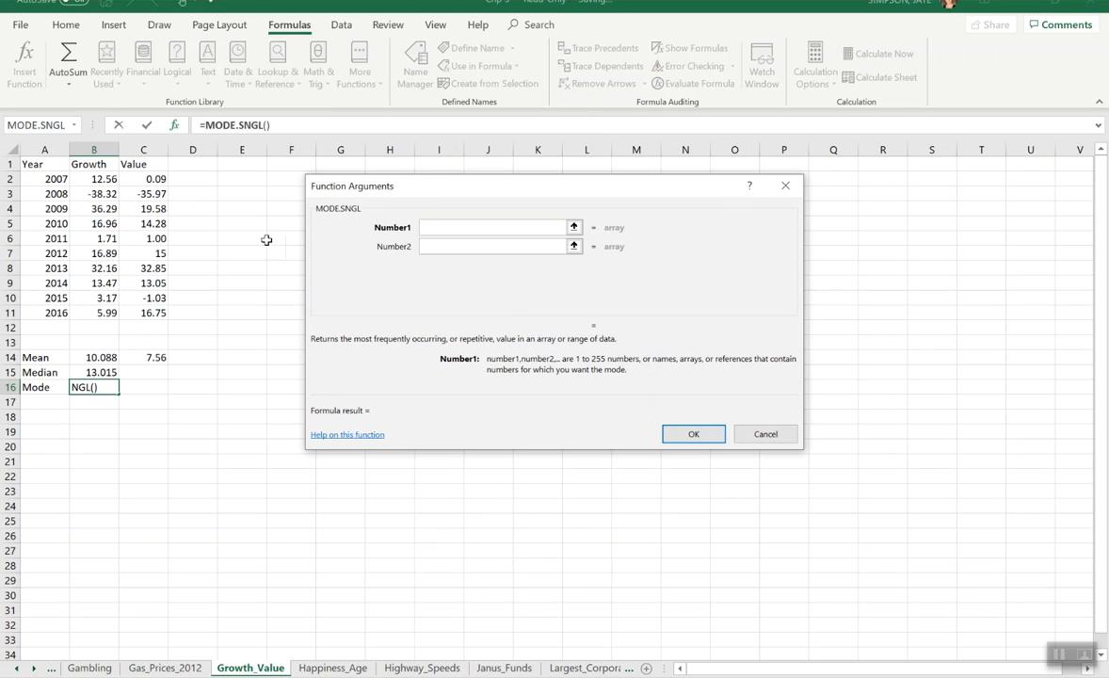
left_click_drag(102, 181, 97, 312)
left_click(693, 433)
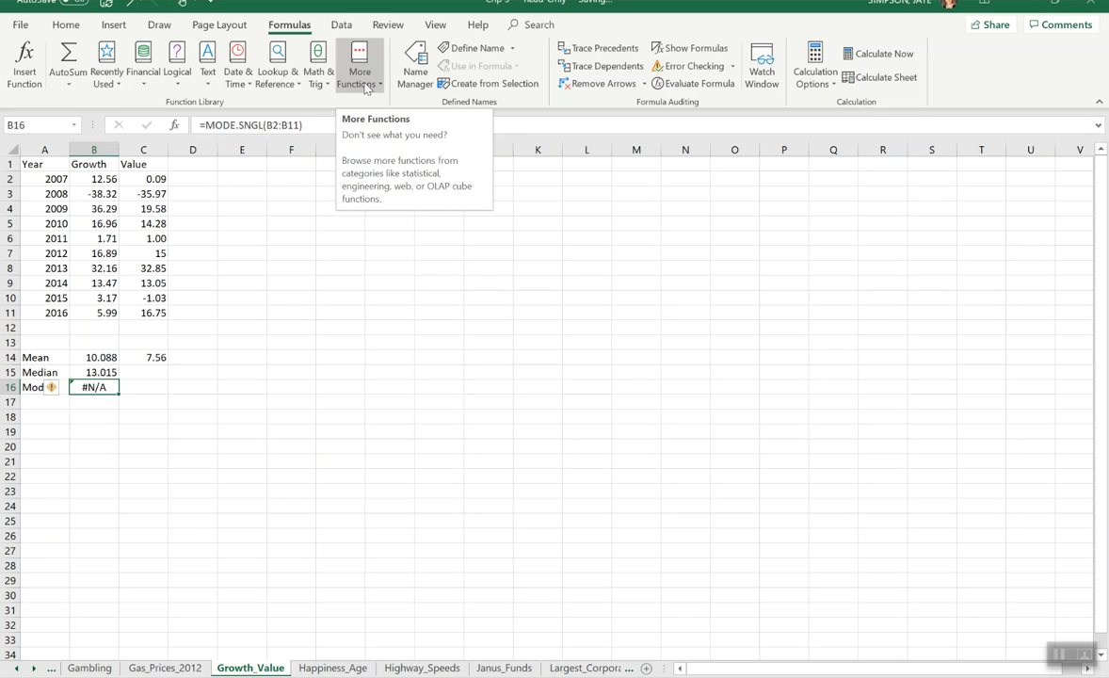
Step: Select empty cell E4, bring up the data commands and dismiss the data import tip
left_click(339, 281)
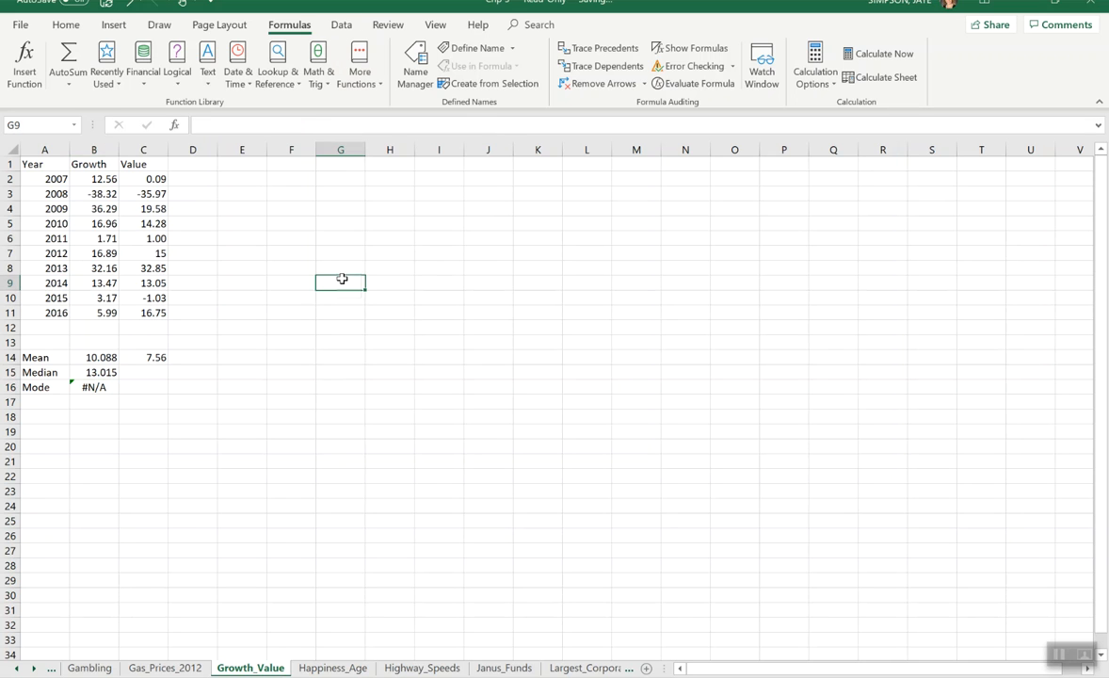
left_click(247, 205)
left_click(339, 26)
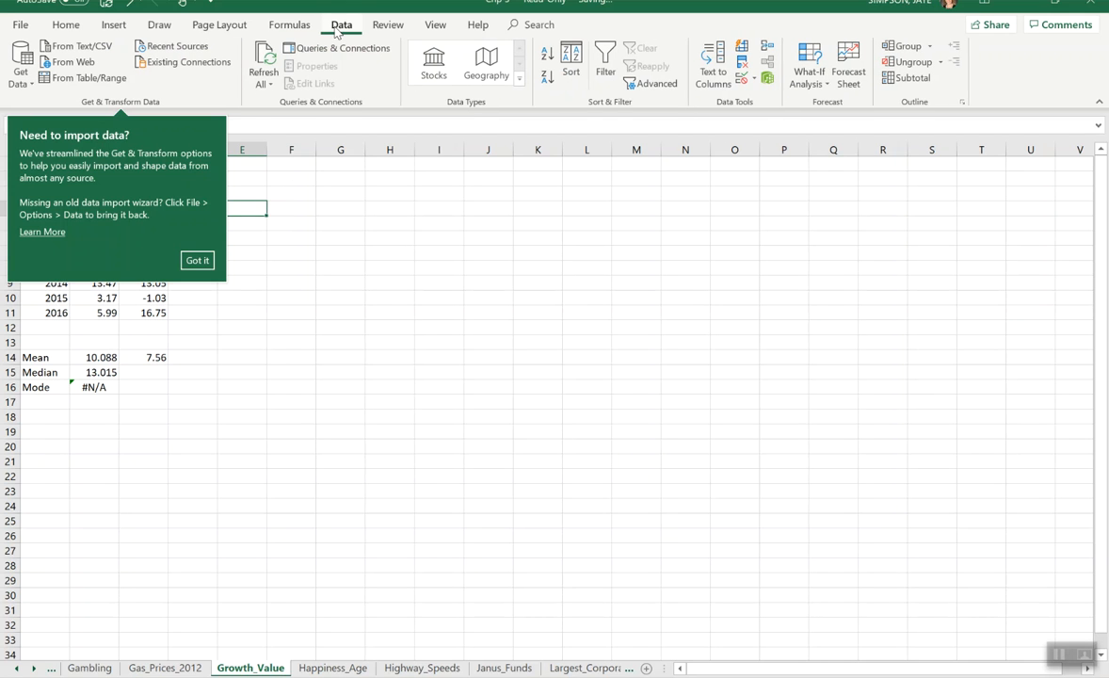
left_click(197, 260)
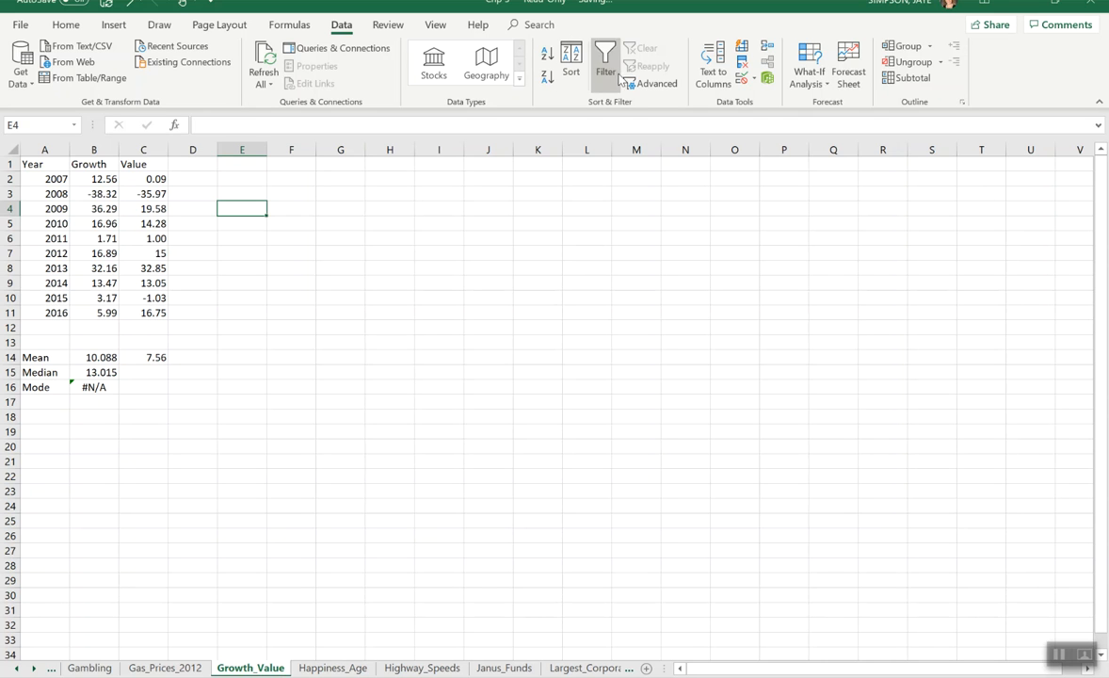
left_click(21, 25)
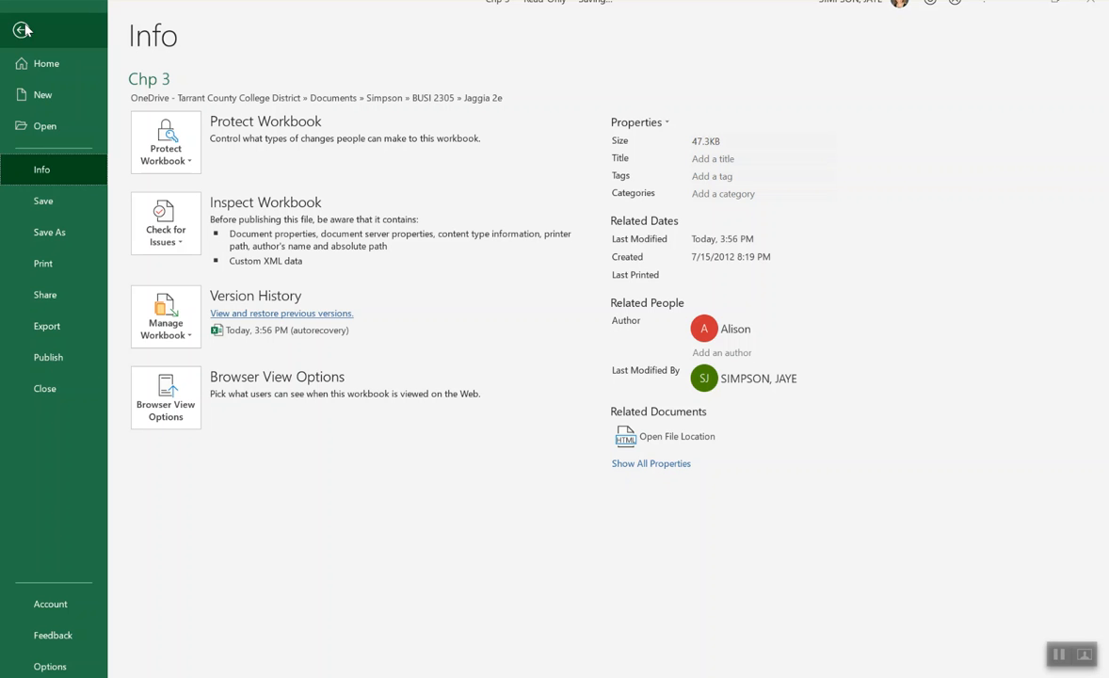
left_click(22, 31)
left_click(20, 25)
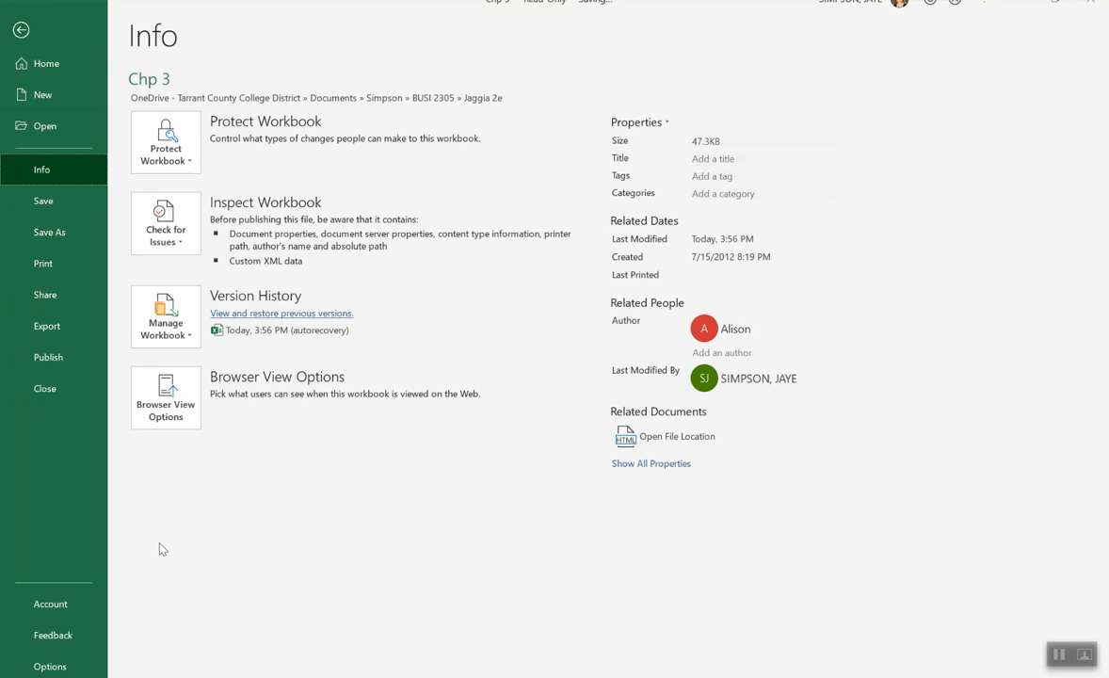
left_click(50, 665)
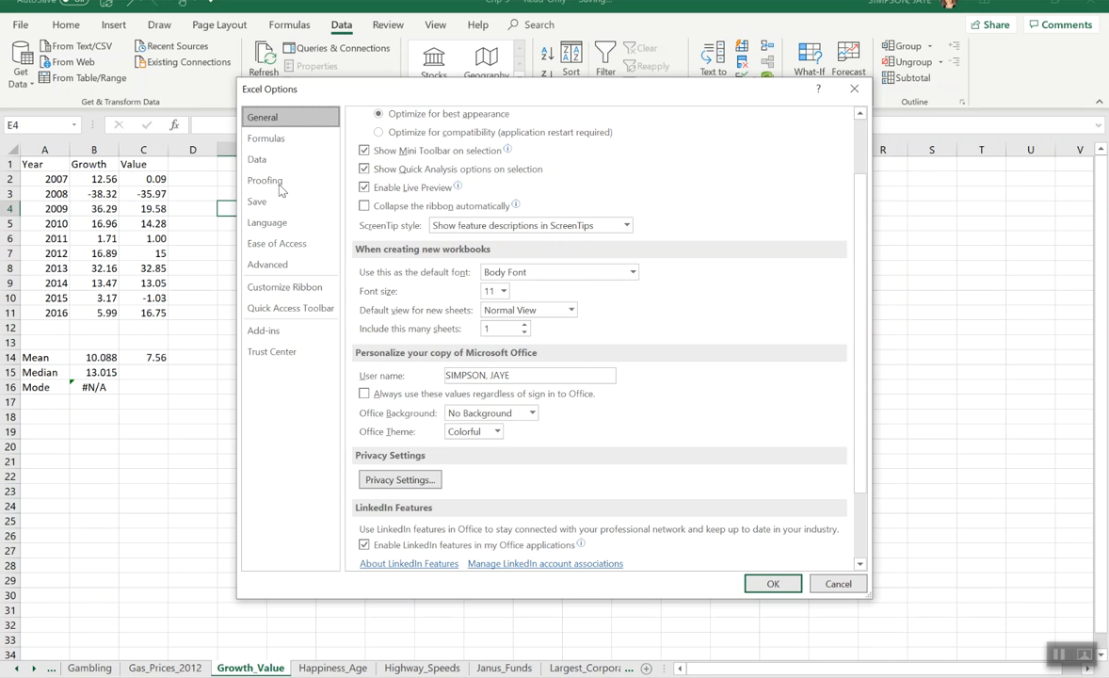
left_click(263, 330)
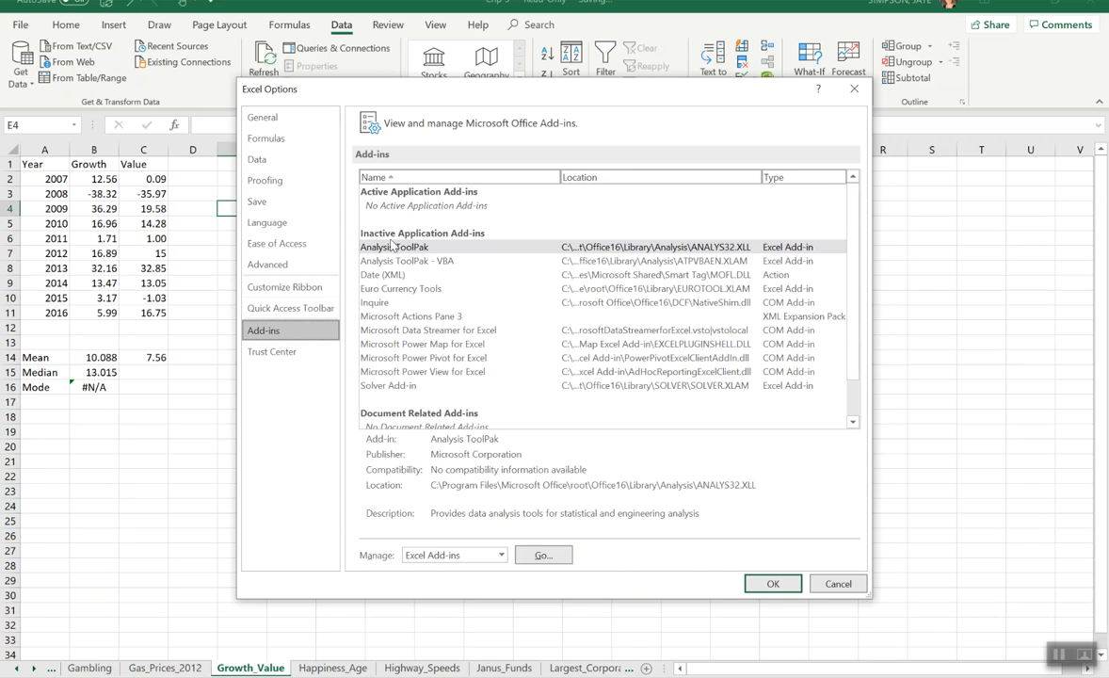
left_click(421, 248)
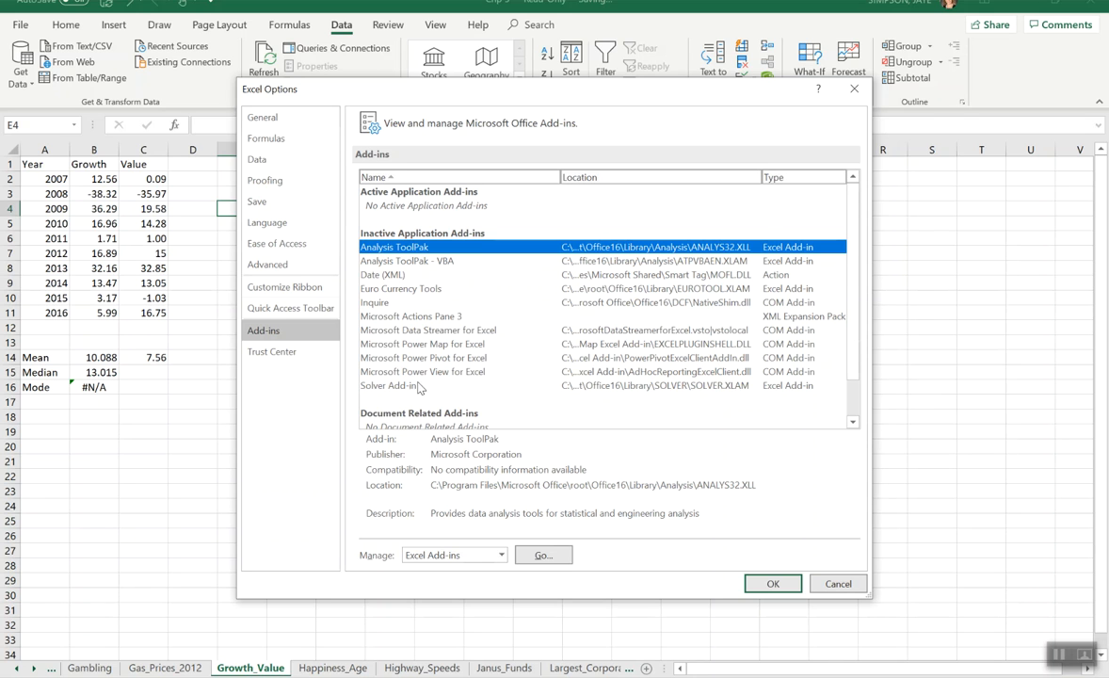
scroll(458, 378, "down", 1)
scroll(458, 378, "up", 1)
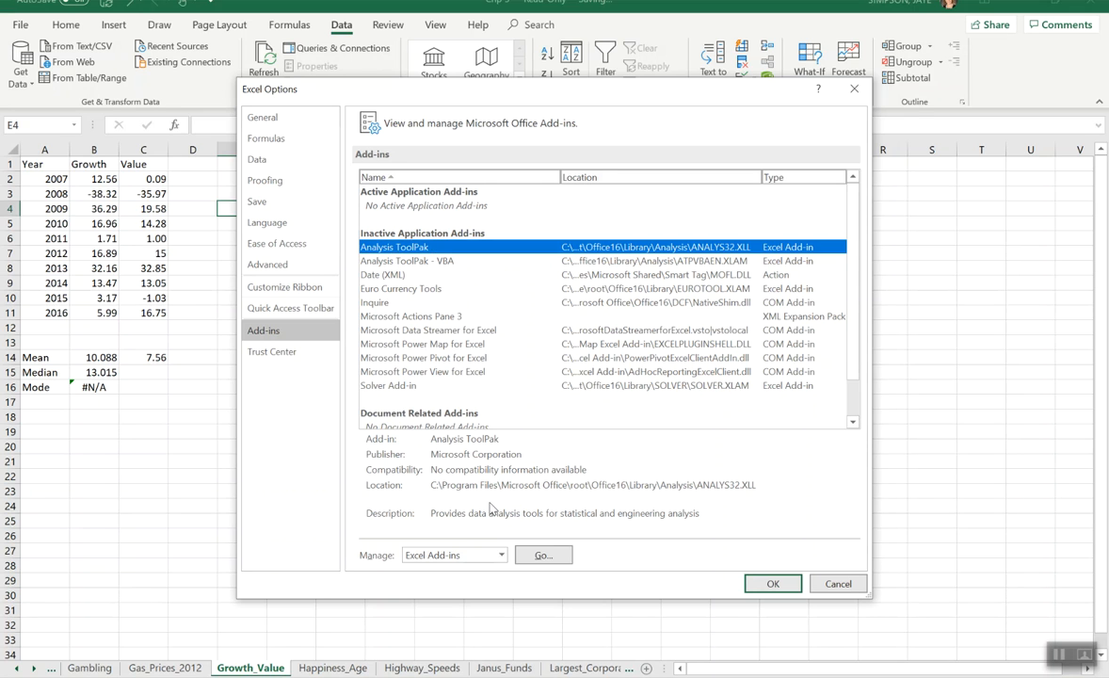
left_click(543, 555)
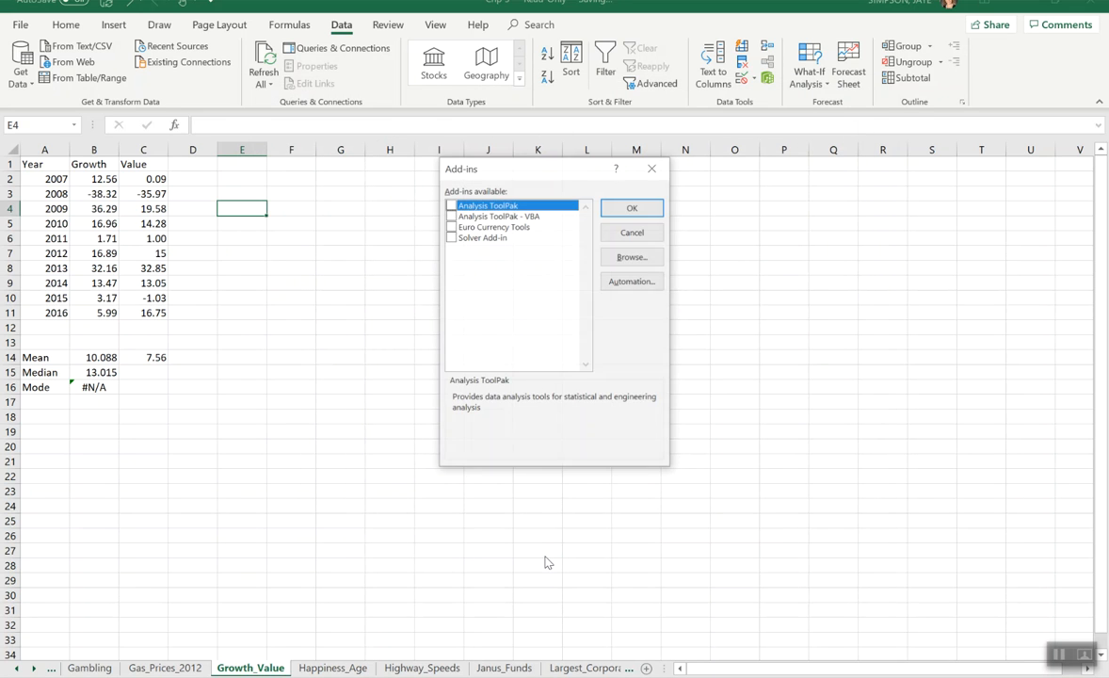
left_click(631, 232)
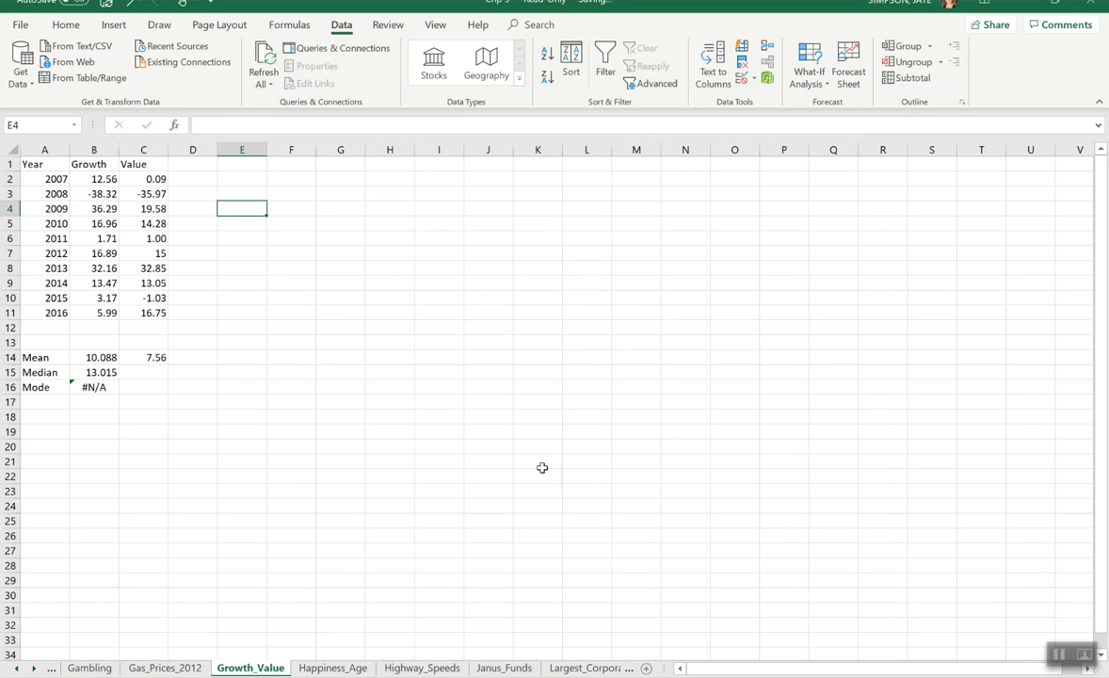
Step: Enable the Analysis ToolPak through the Excel add-ins manager in the program options
left_click(23, 25)
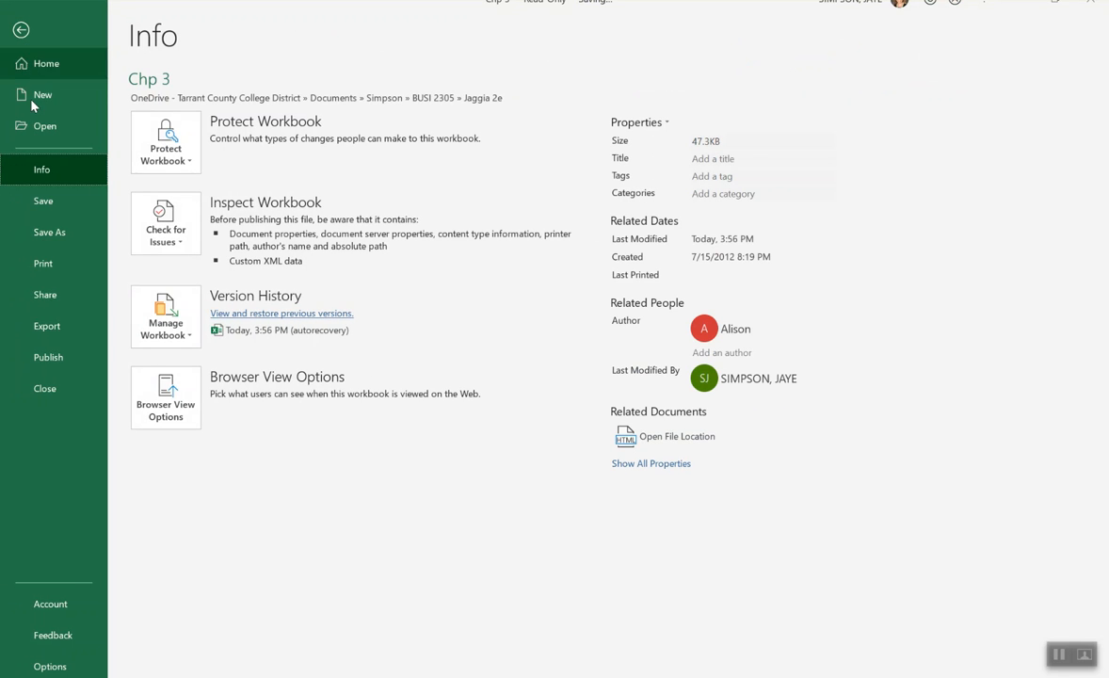
left_click(66, 668)
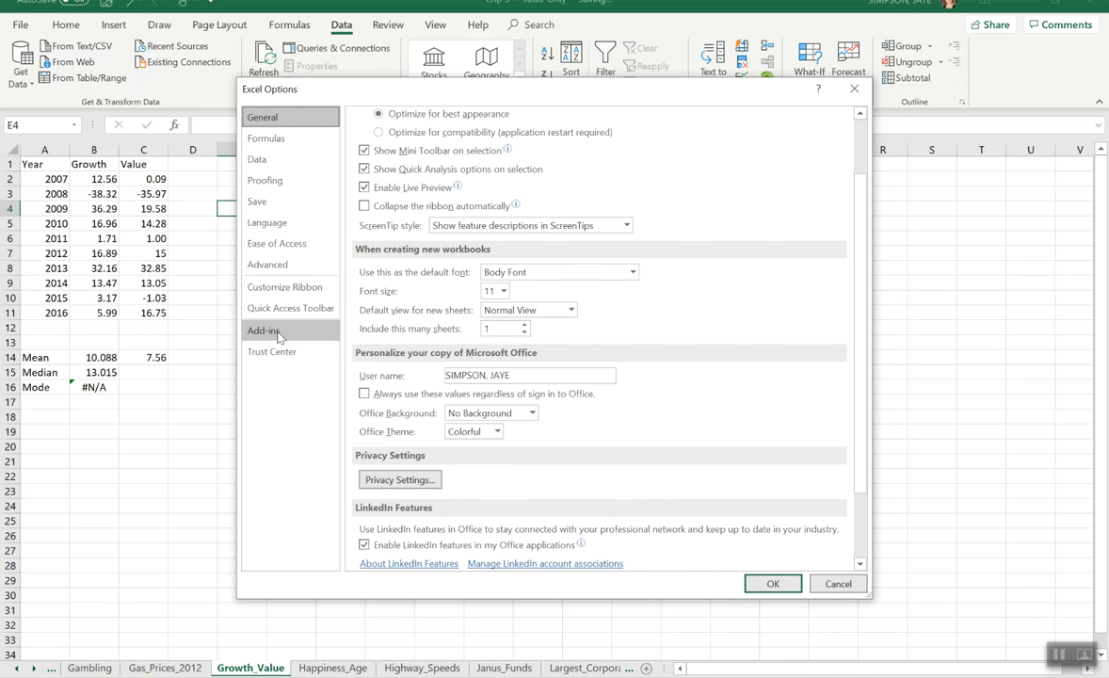
left_click(264, 331)
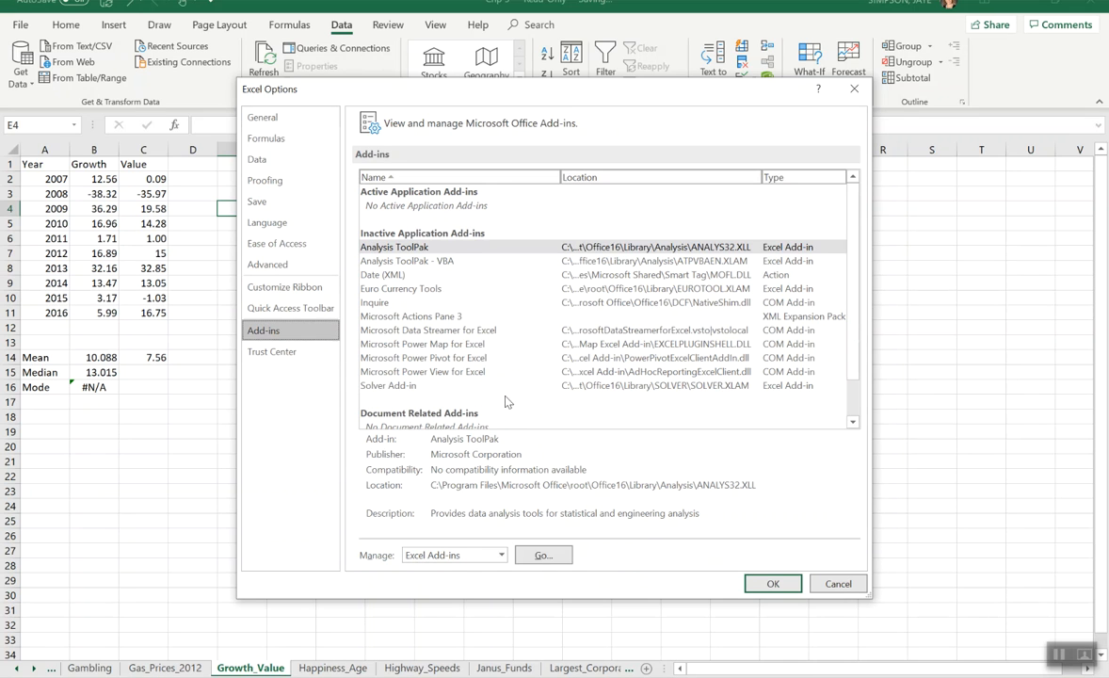
left_click(500, 555)
left_click(500, 555)
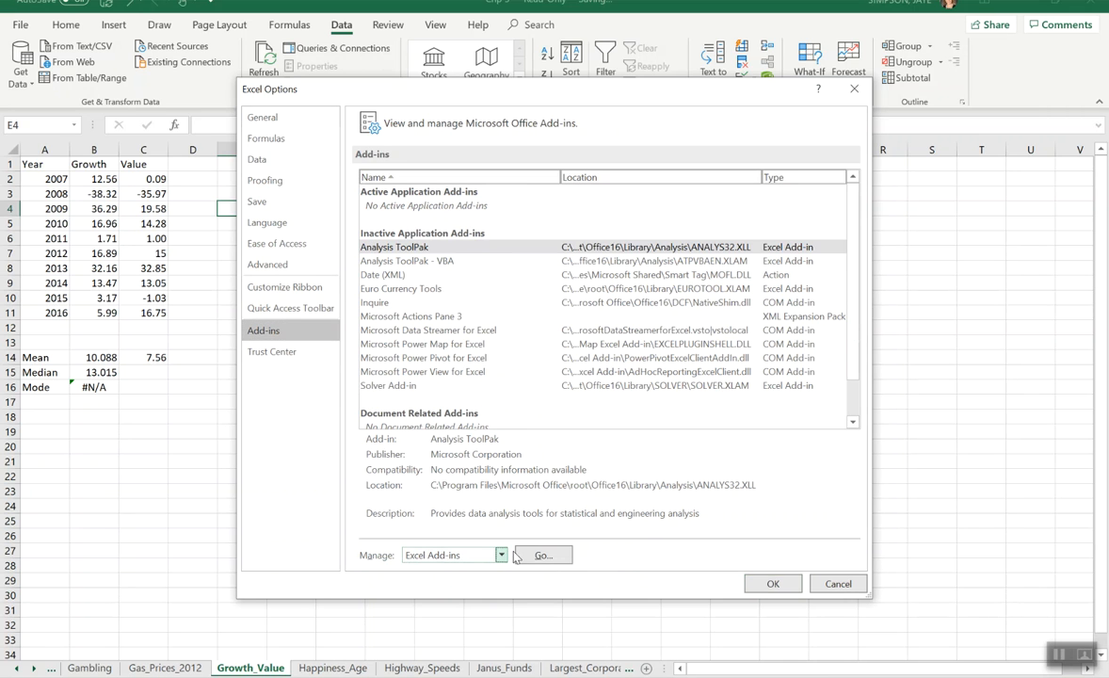
left_click(542, 555)
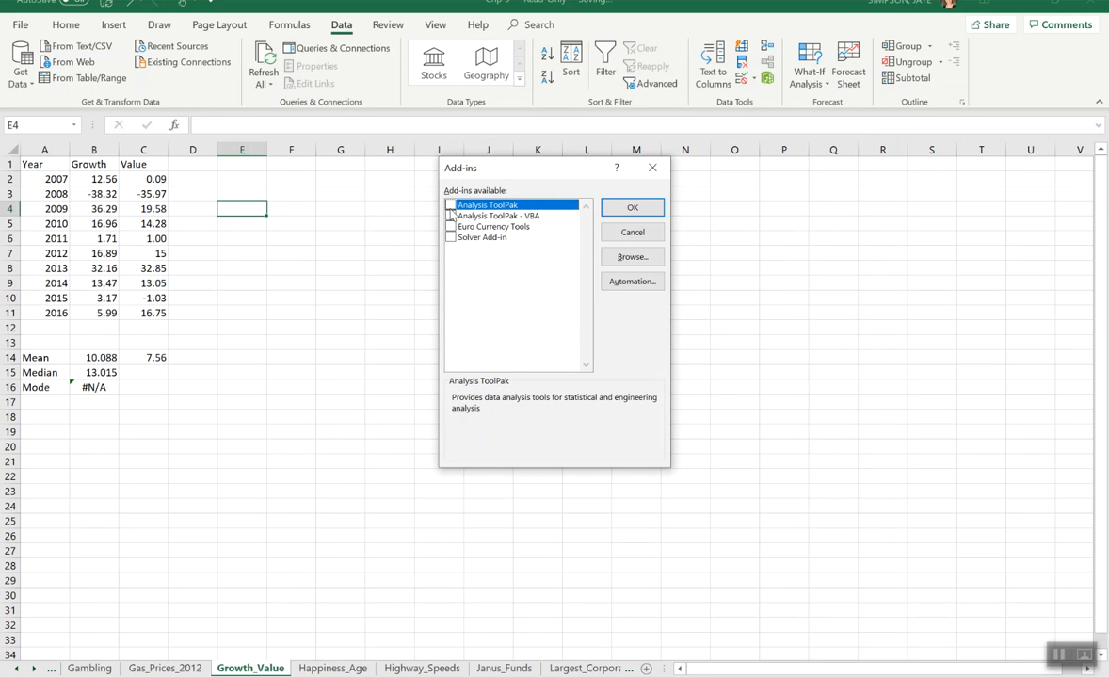
left_click(450, 204)
left_click(630, 208)
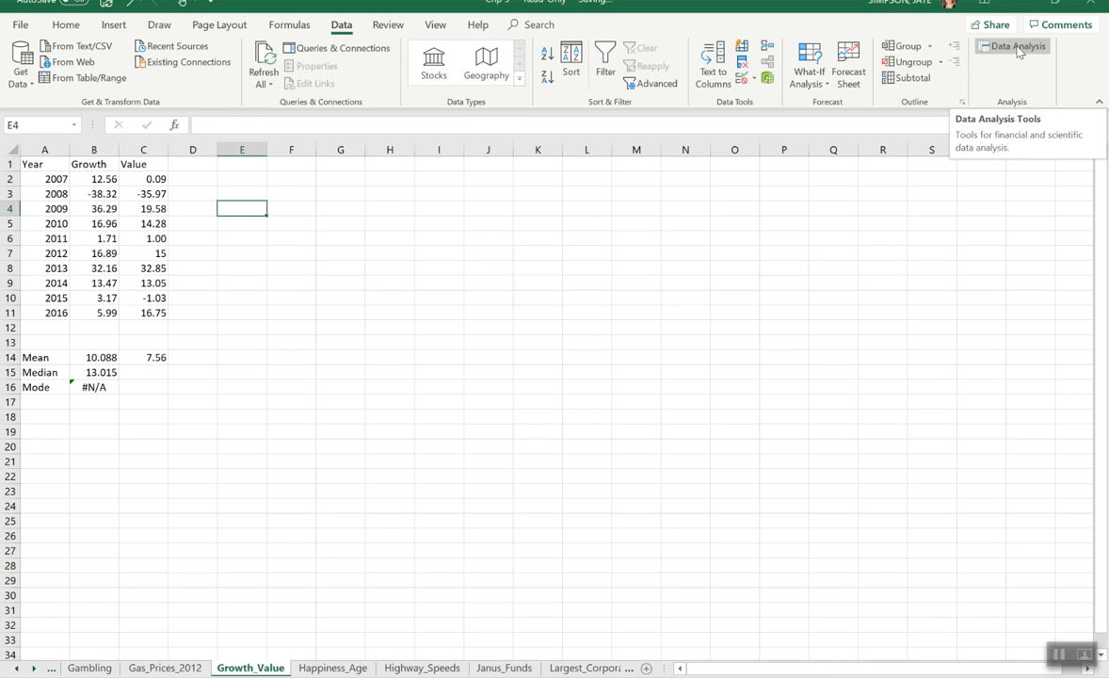
Step: Browse the Data Analysis tools and start Descriptive Statistics
left_click(1016, 46)
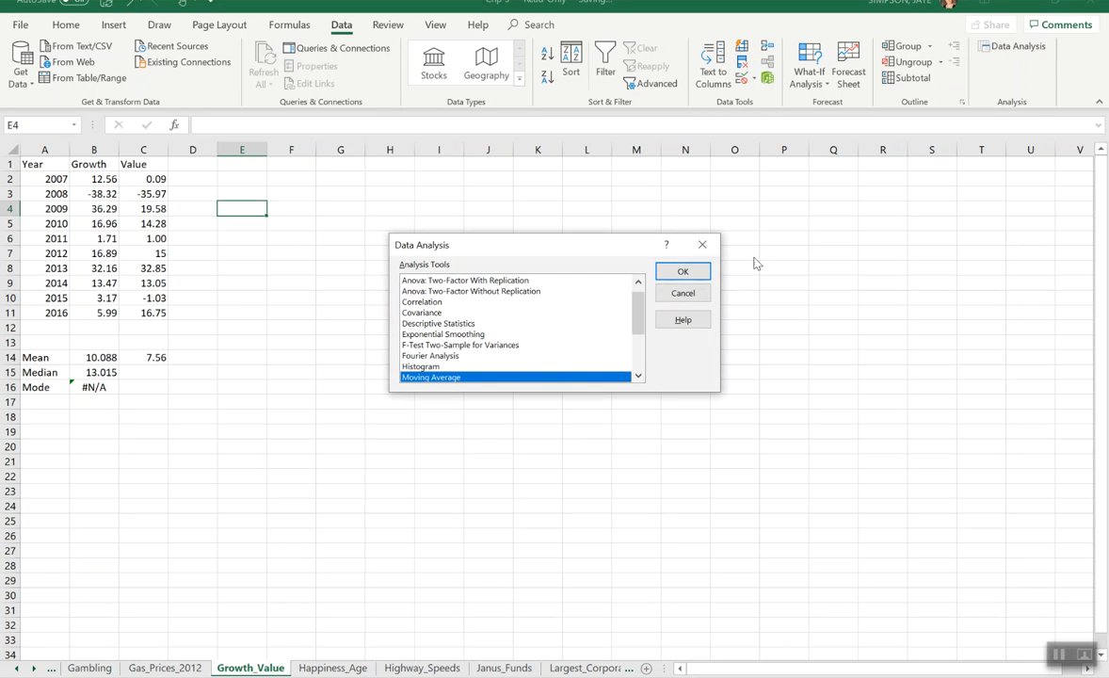
scroll(530, 345, "up", 1)
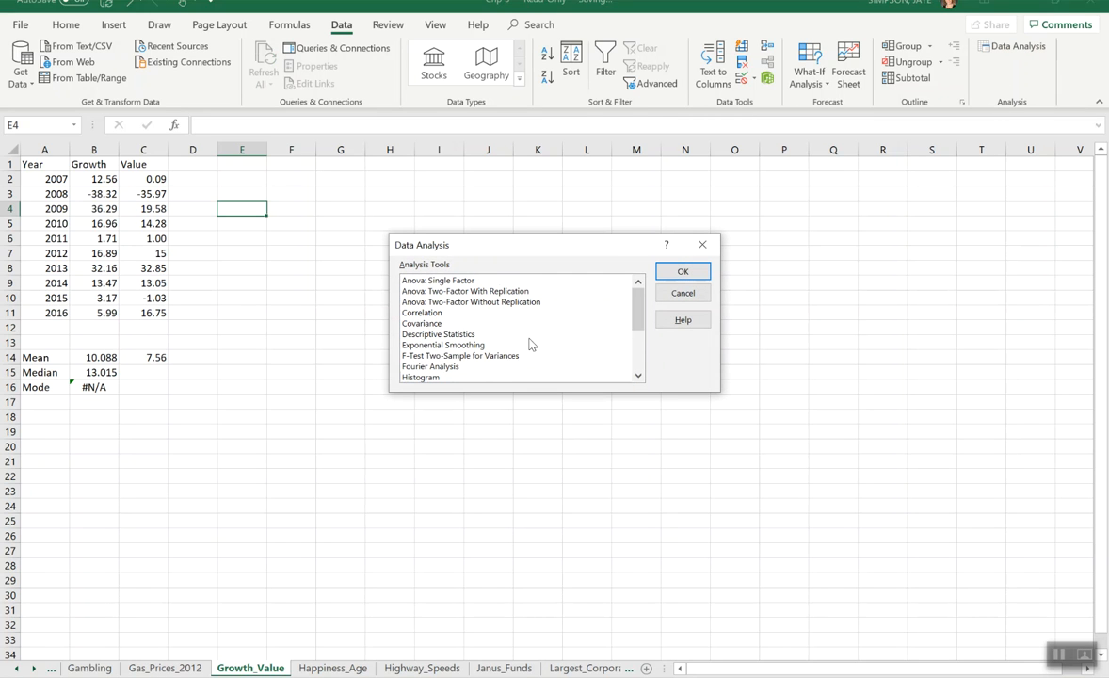
scroll(530, 344, "down", 3)
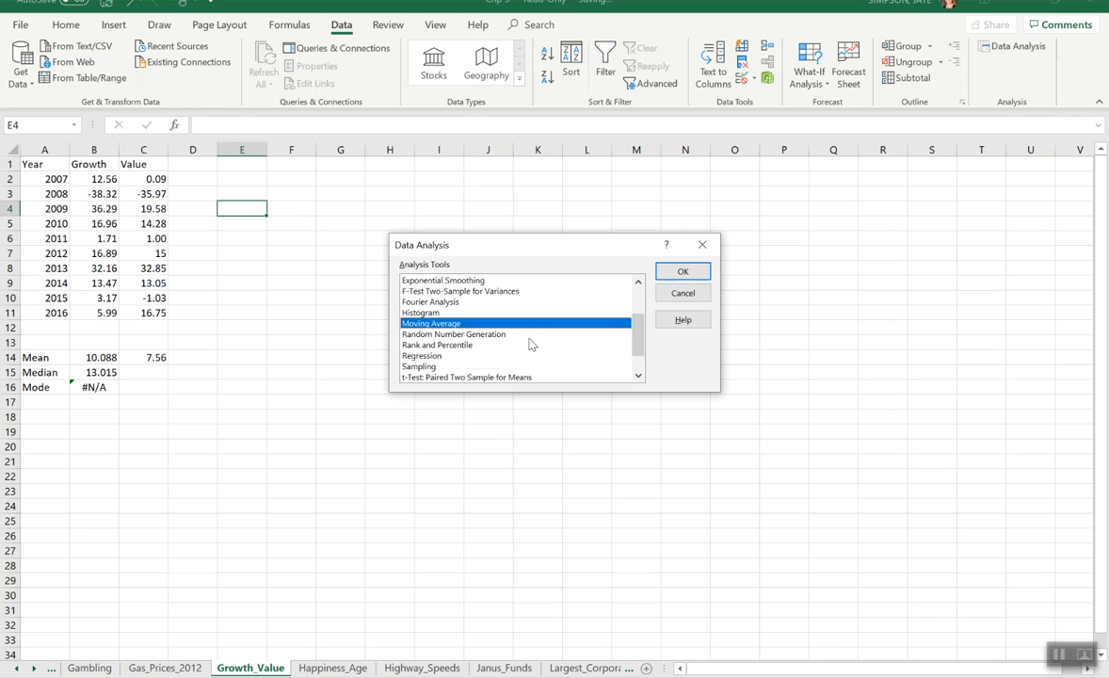
scroll(530, 345, "up", 3)
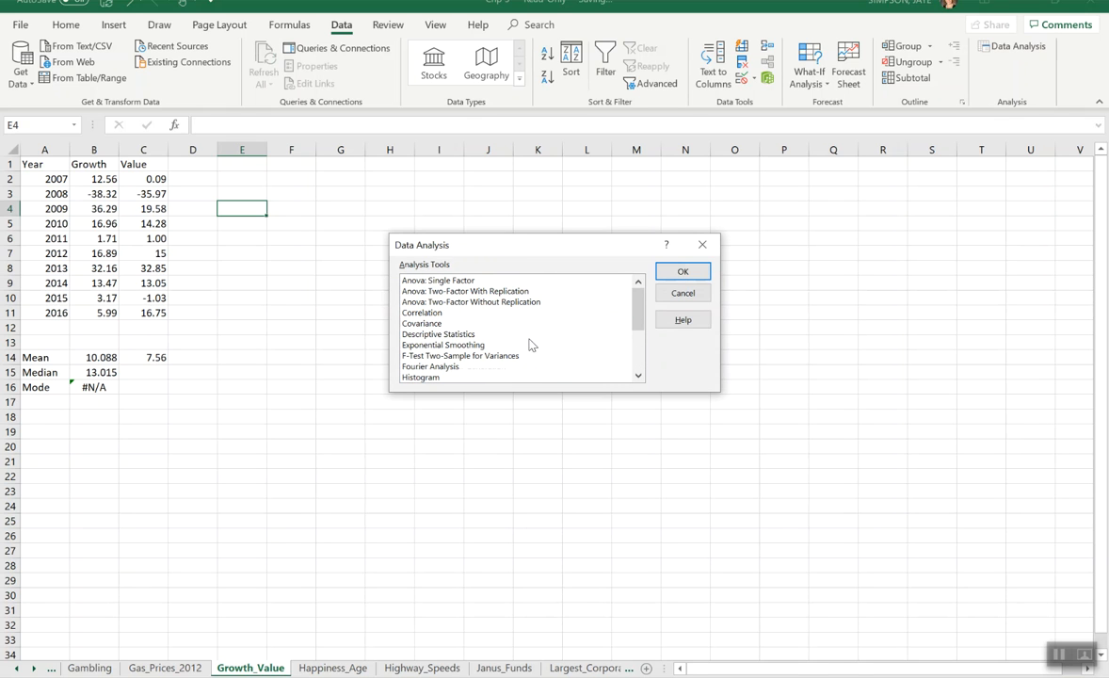
left_click(438, 335)
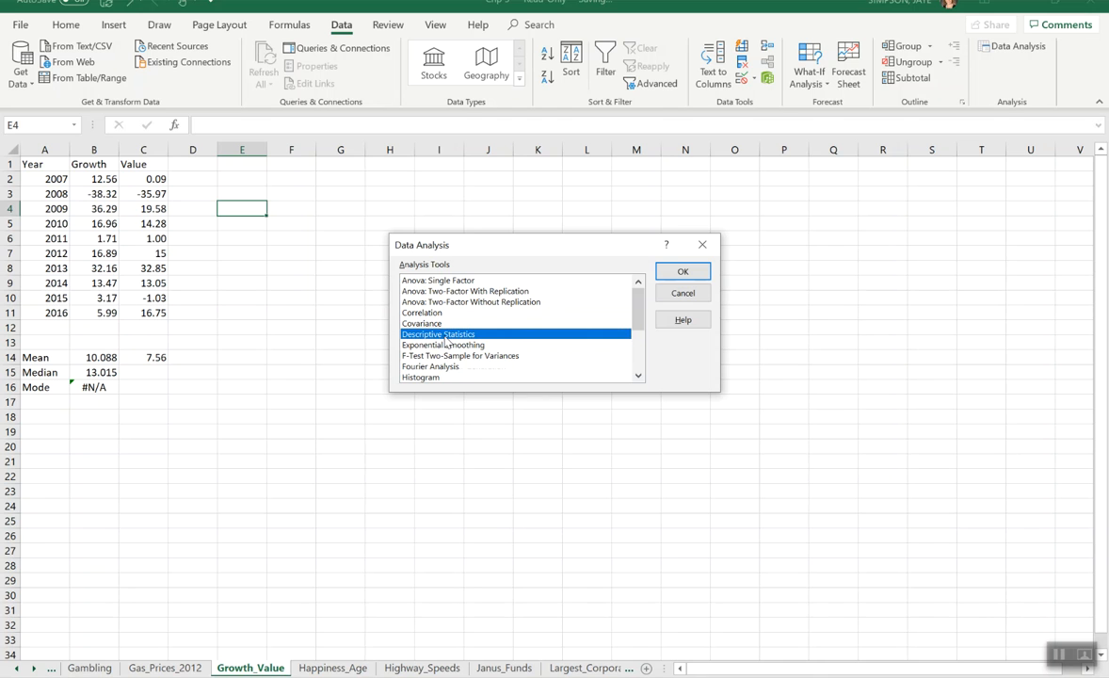
left_click(680, 273)
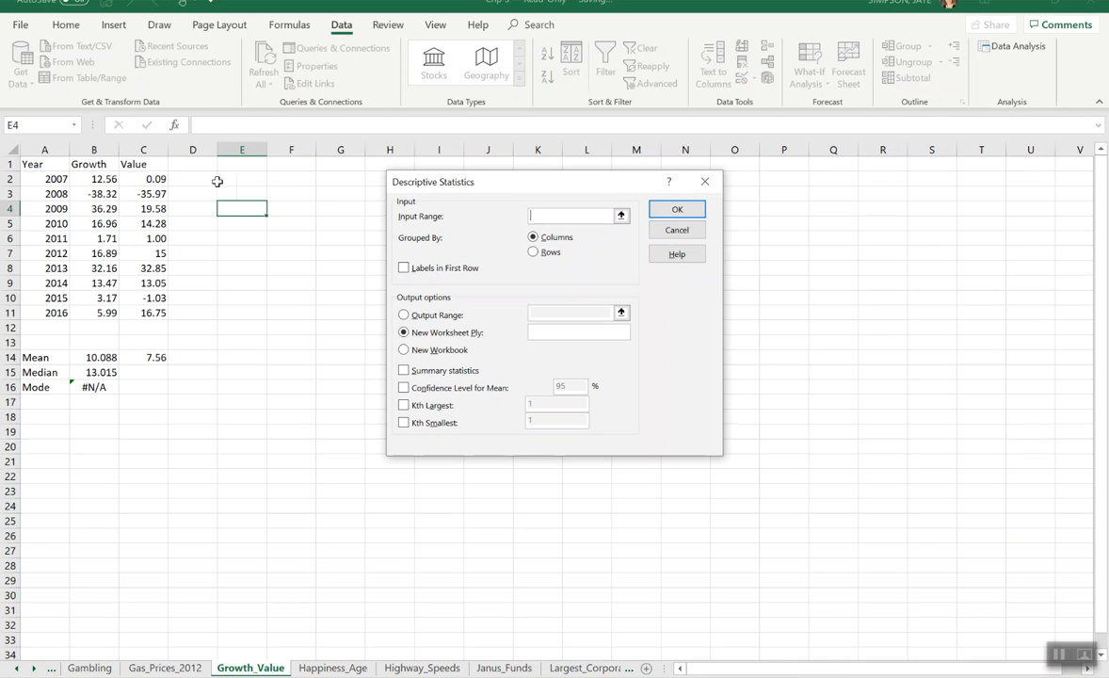
Step: Generate summary statistics for the Growth range B2:B11 on the same sheet, with the output range starting at F1
left_click_drag(96, 178, 91, 313)
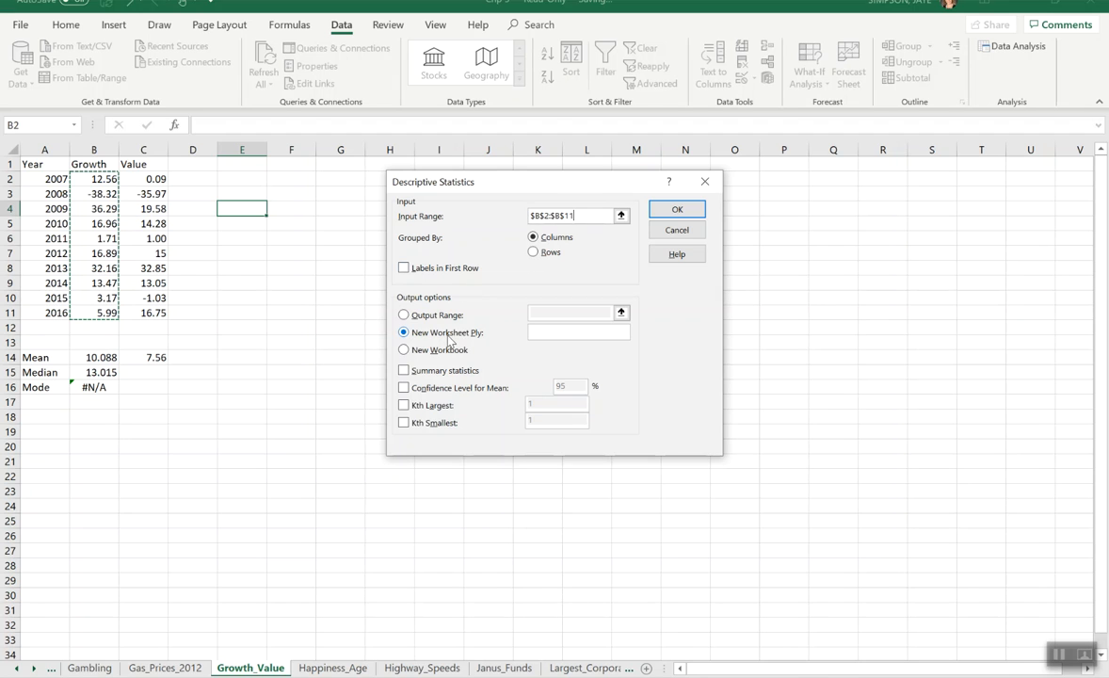
left_click(403, 314)
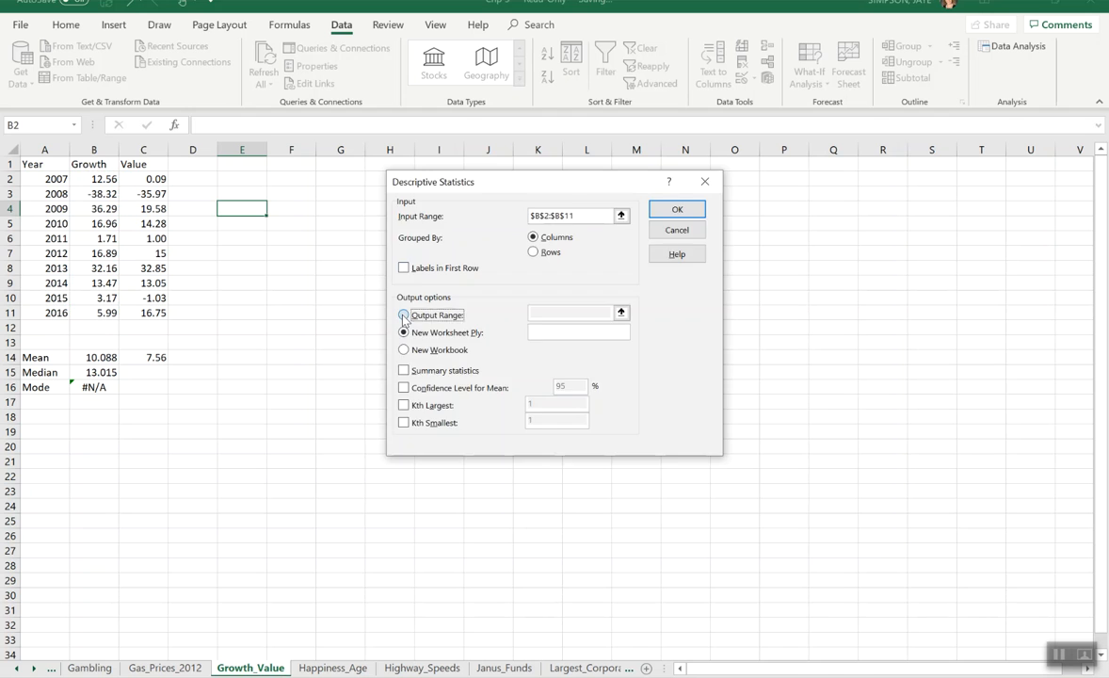
left_click(557, 309)
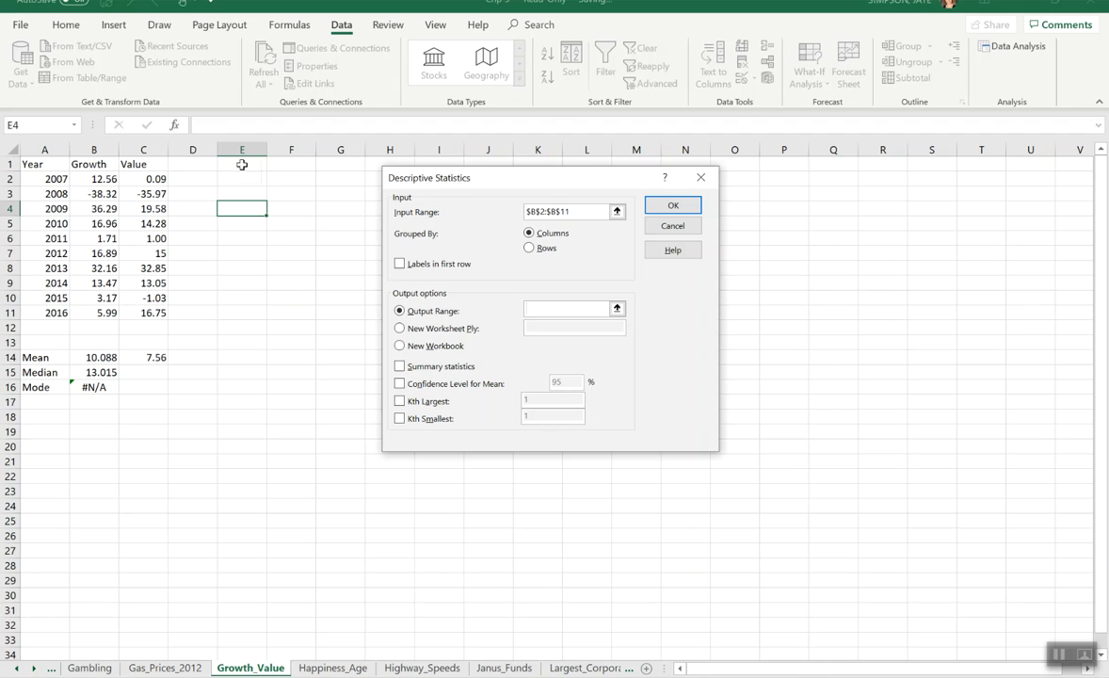
left_click(305, 167)
left_click(400, 367)
left_click(680, 206)
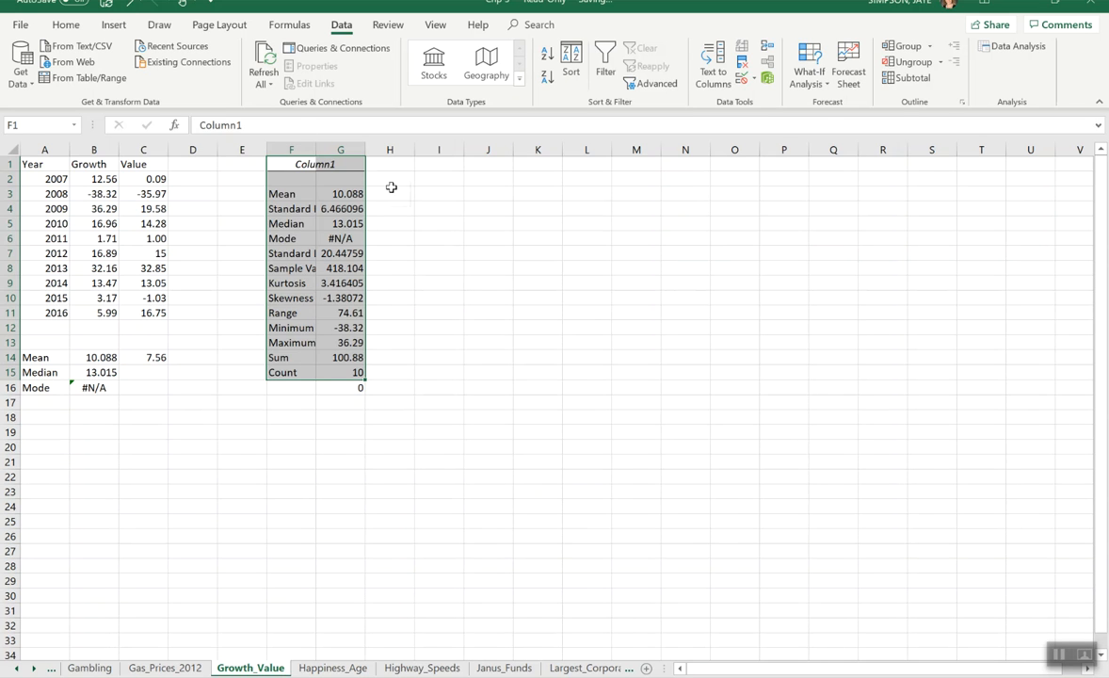
Step: Autofit columns F and G to the contents of the descriptive statistics table
left_click(439, 208)
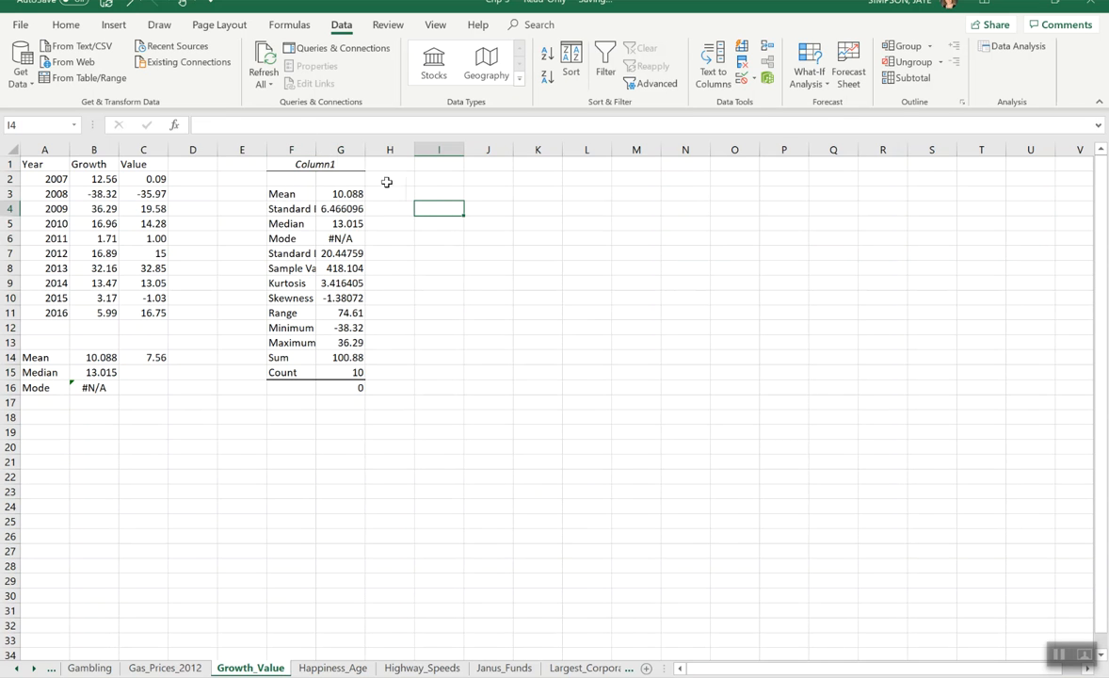
double_click(317, 149)
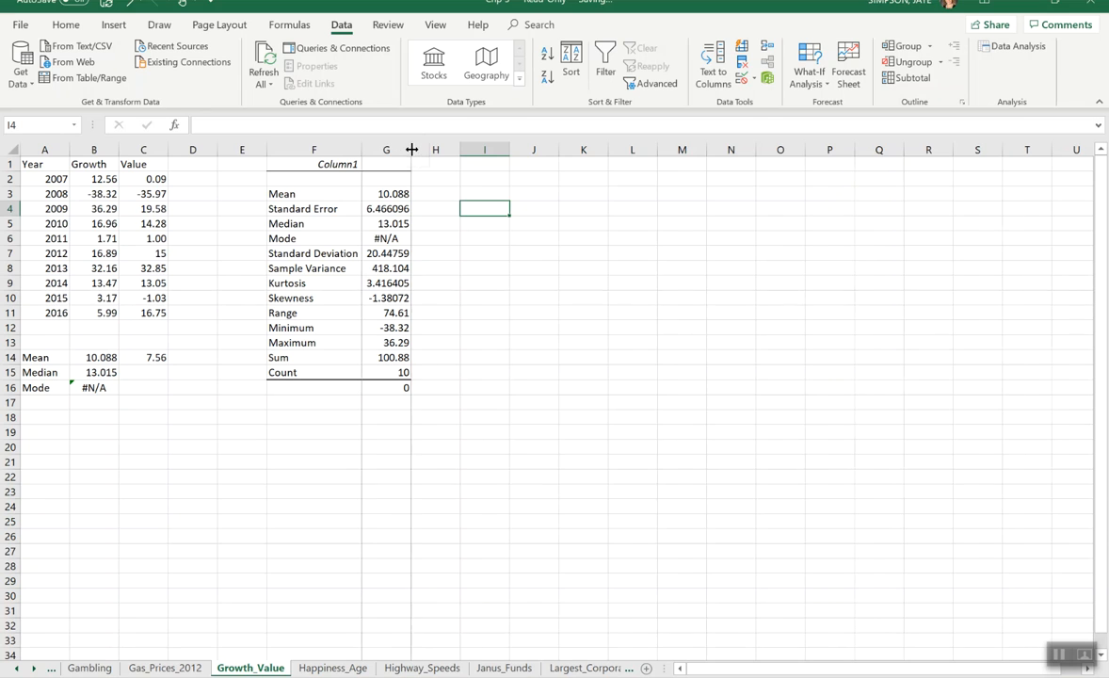
double_click(412, 149)
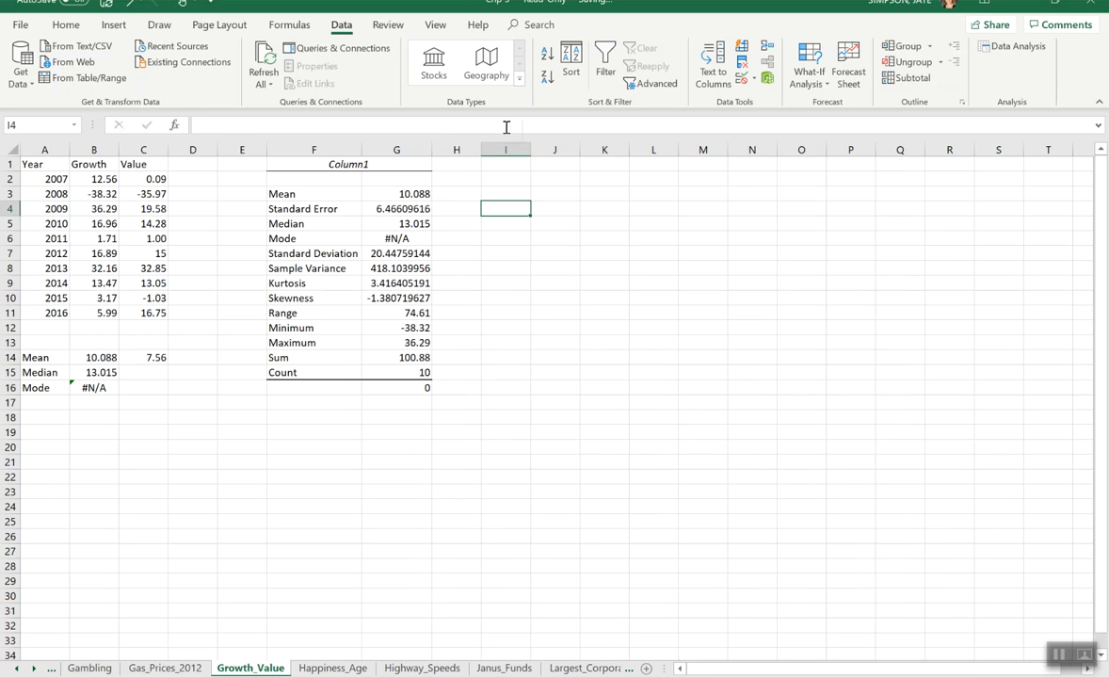
Step: Replace the statistics table's Column1 heading in cell F1 with Growth
left_click(366, 166)
left_click(348, 162)
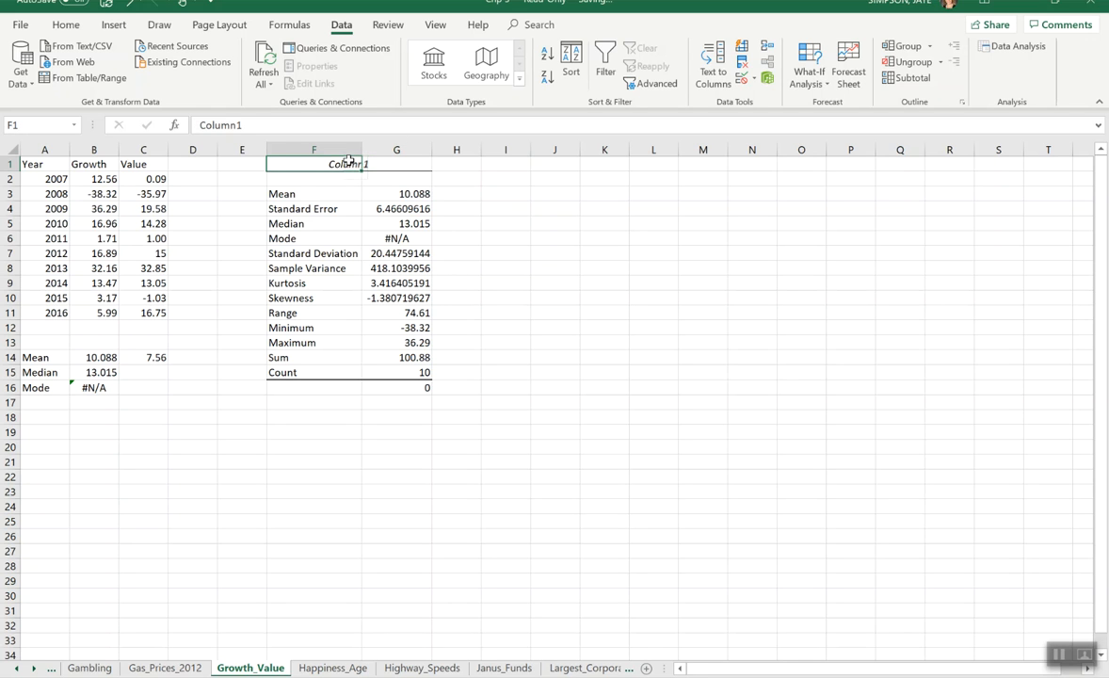
type("Growth")
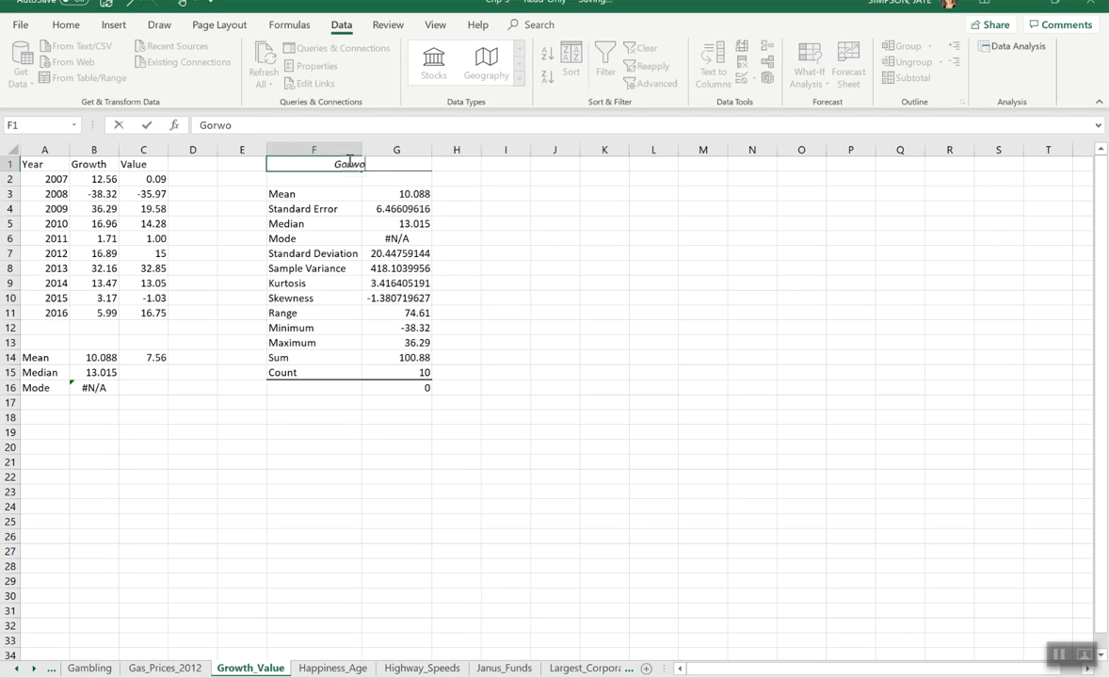
key("Return")
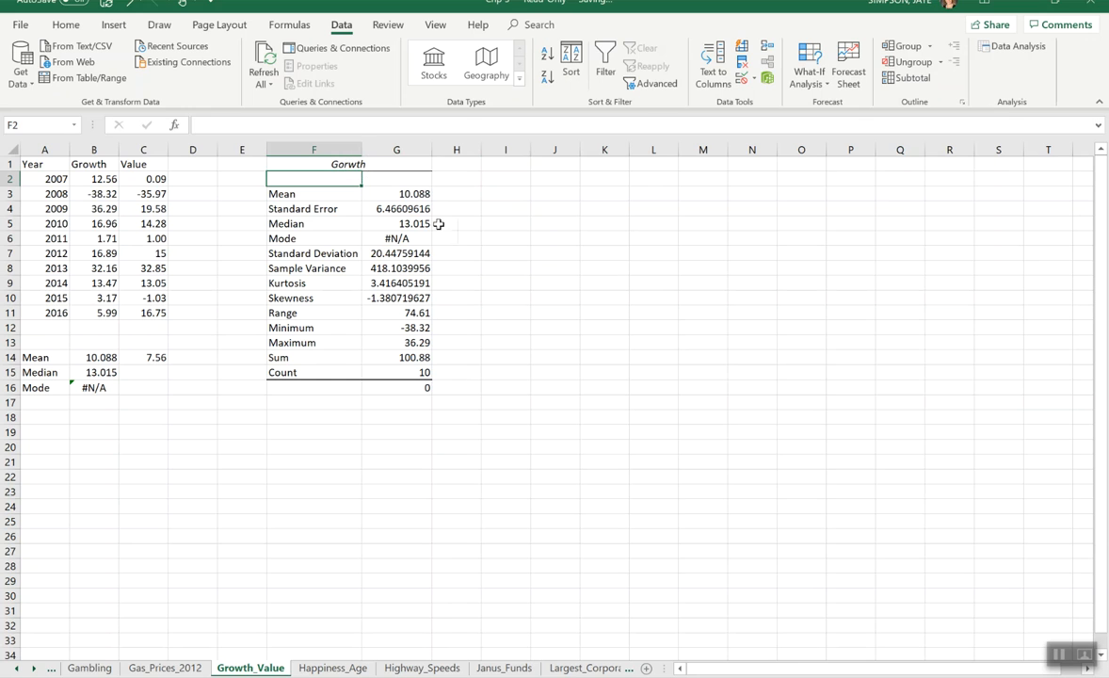
left_click(351, 164)
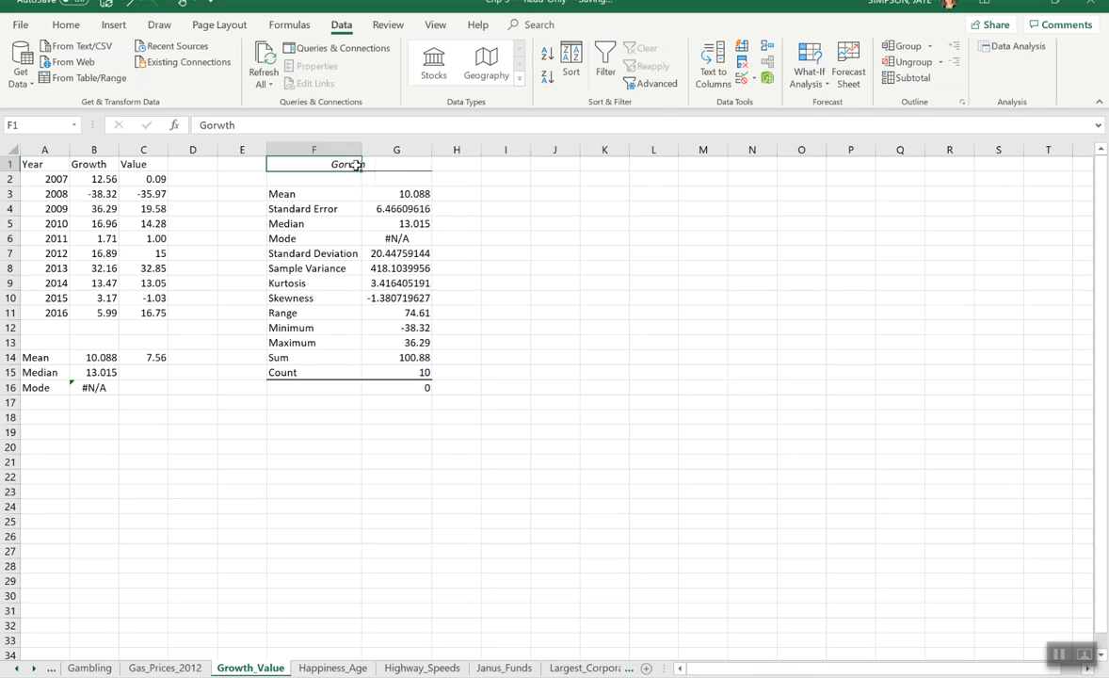
double_click(244, 131)
type("Growth")
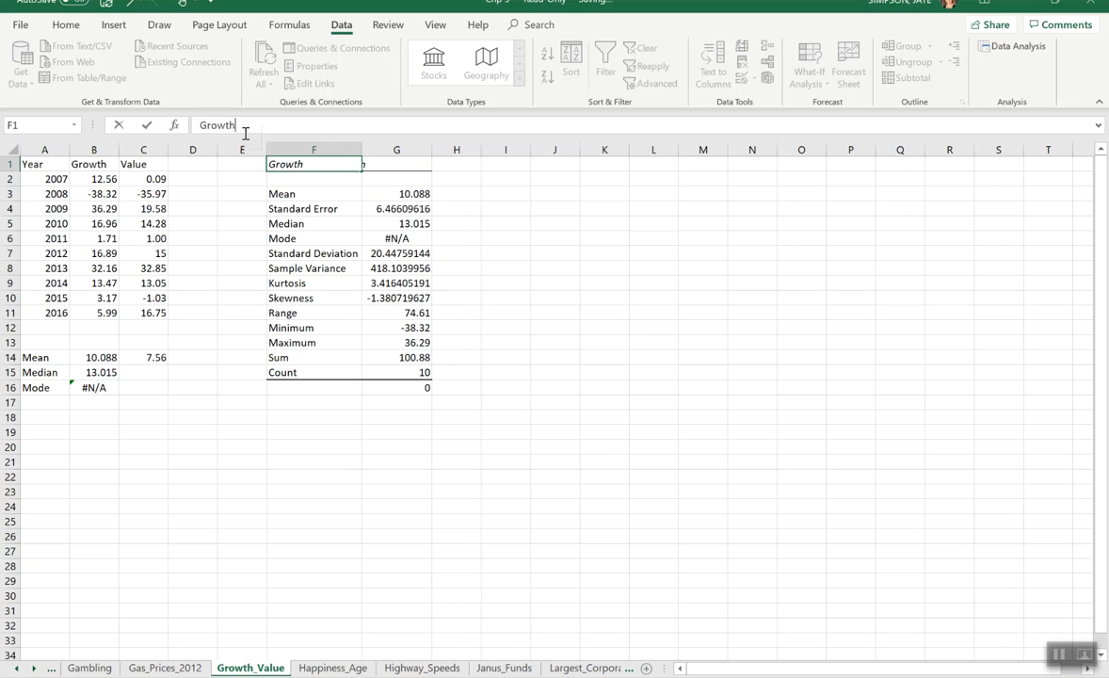
key("Return")
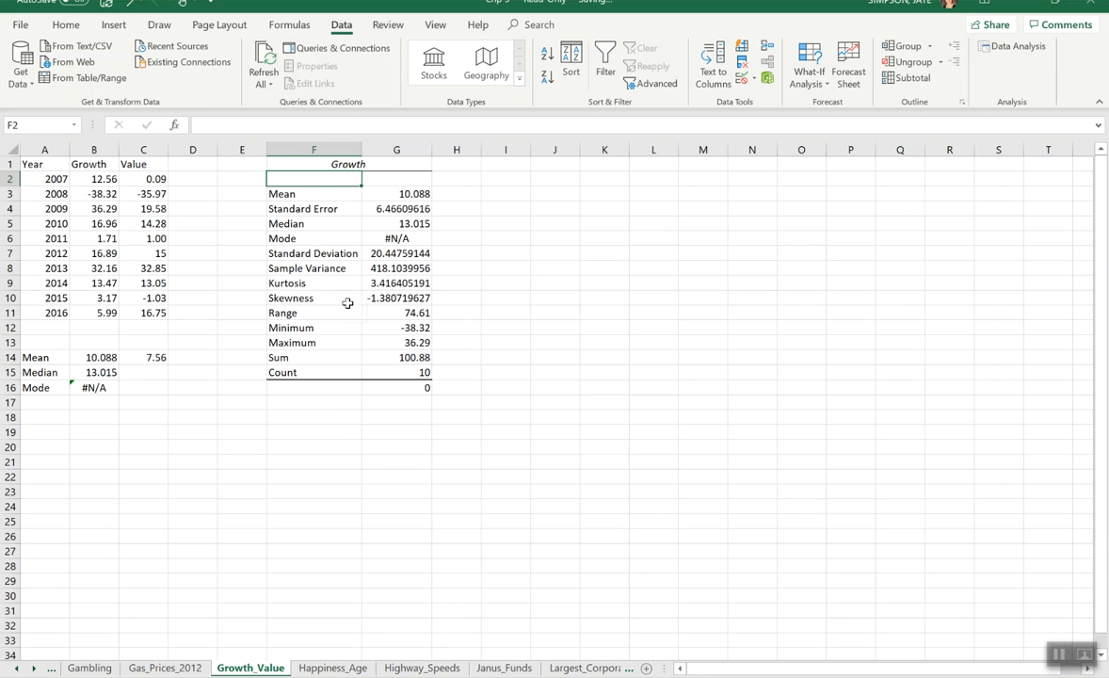
left_click(404, 373)
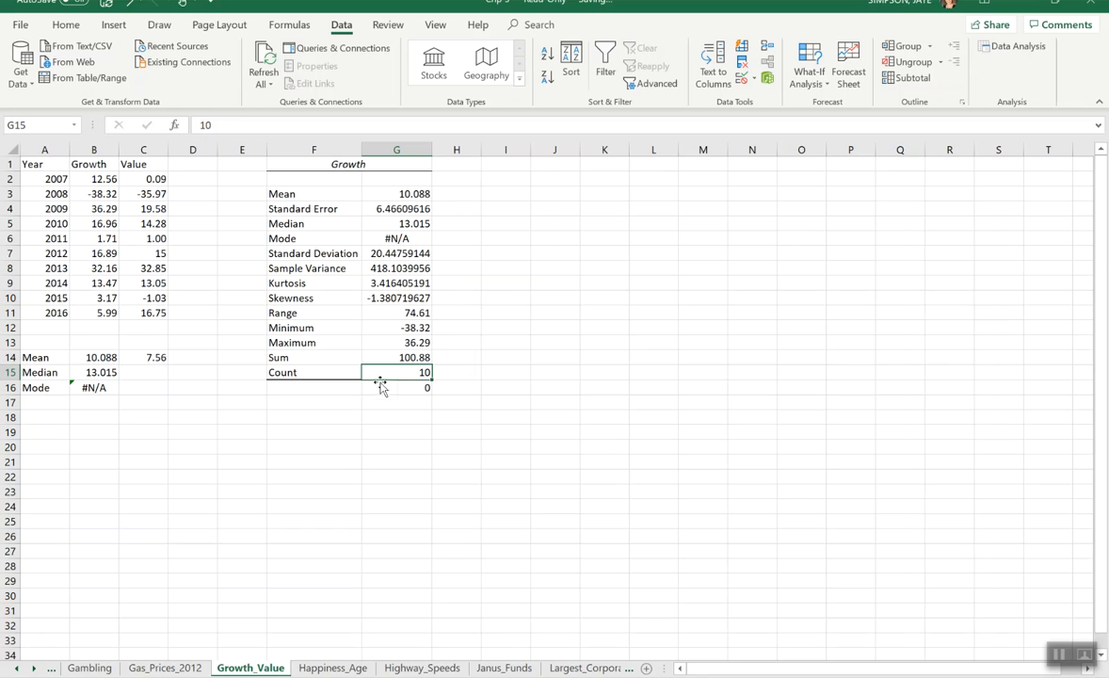
left_click(508, 402)
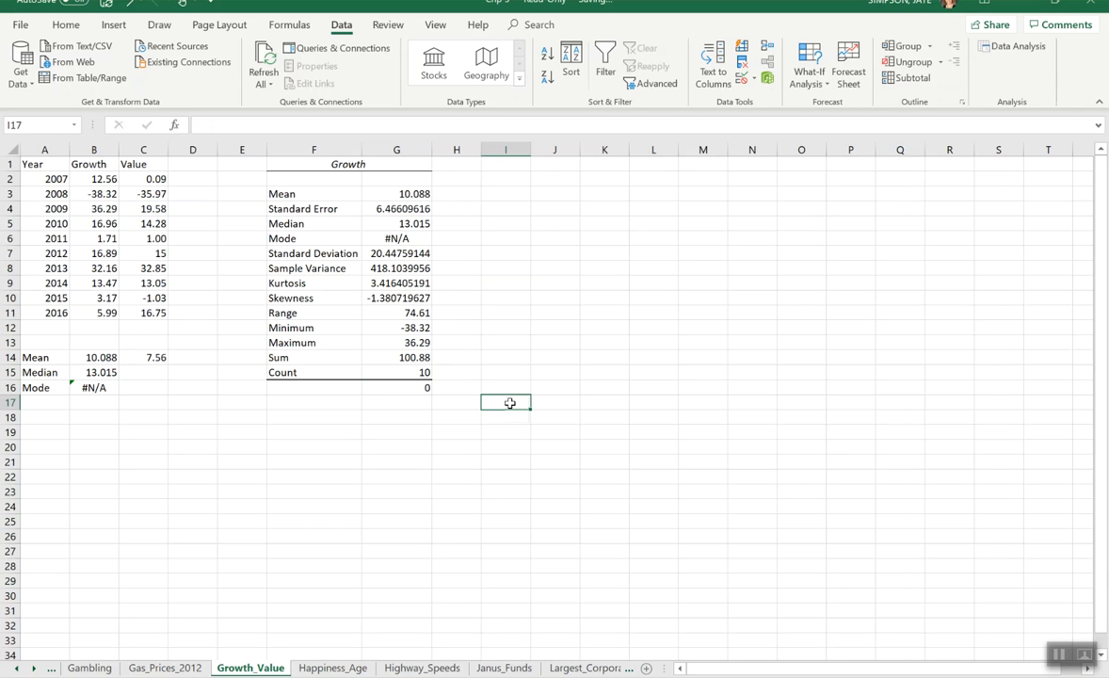